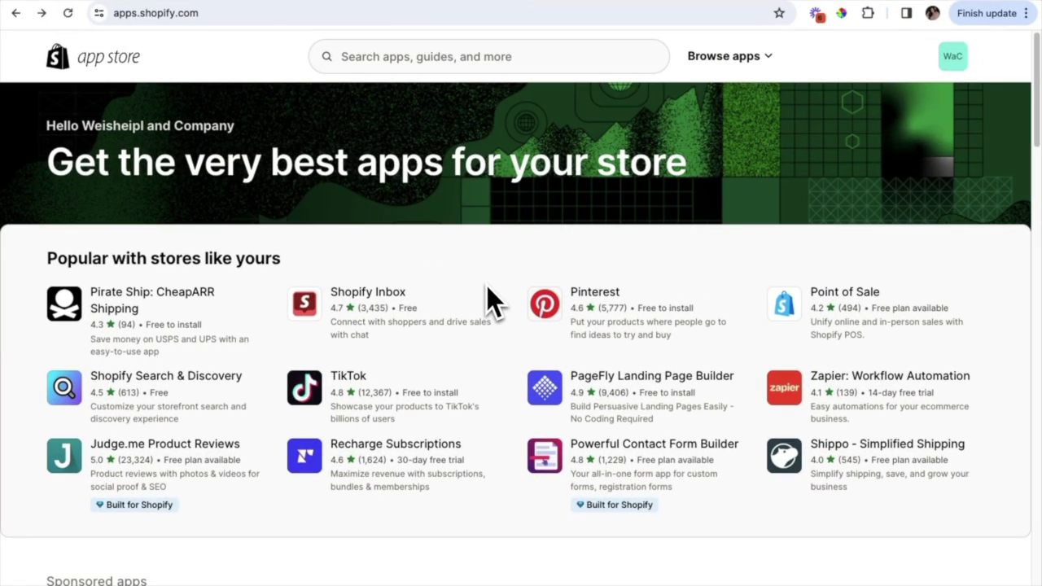
Step: Search the App Store for 'Enlistly' and launch the Enlistly Affiliate, Influencer app from its listing
click(445, 57)
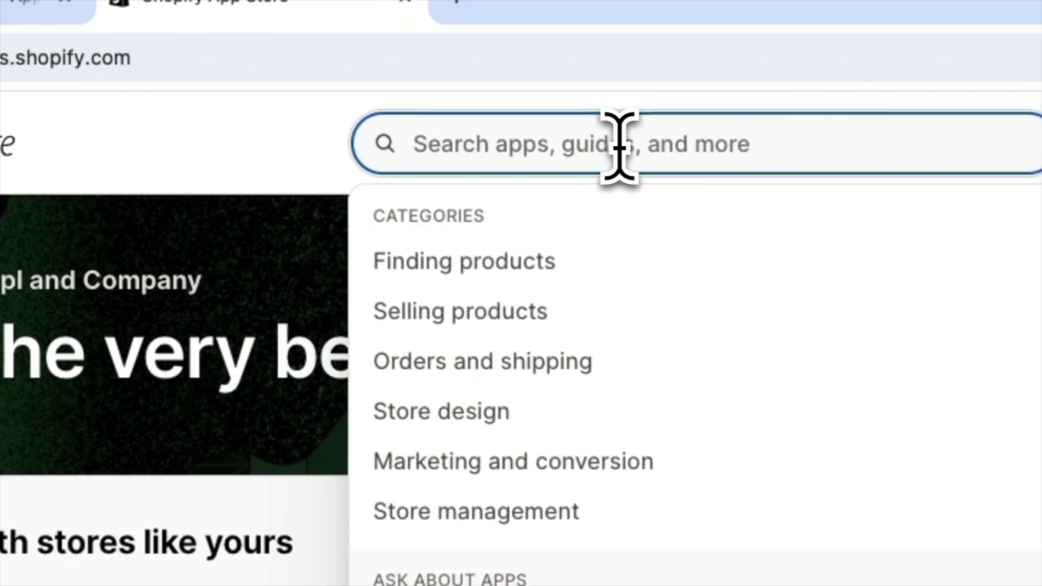
text(Enlistly)
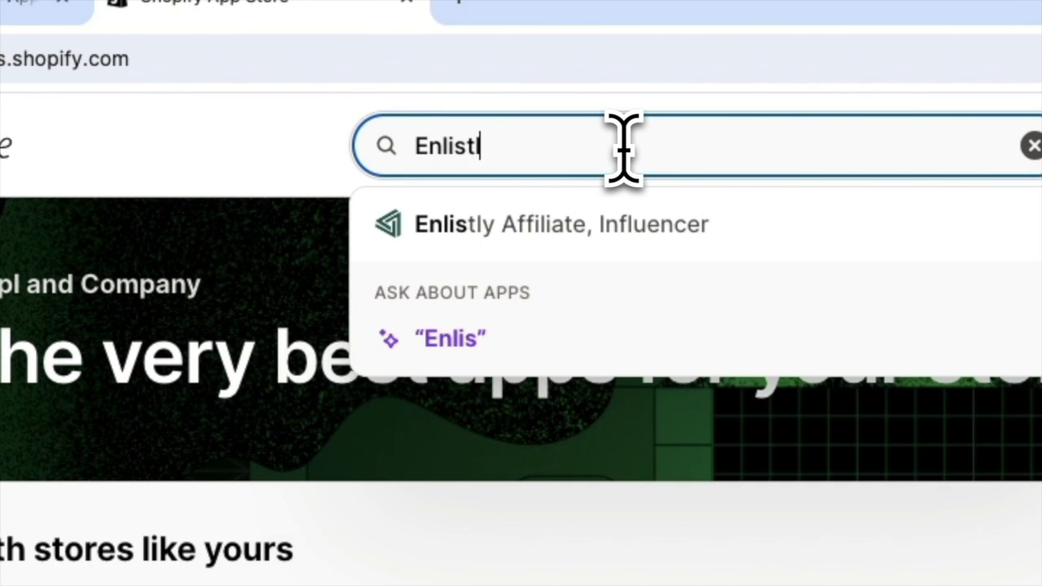
click(640, 228)
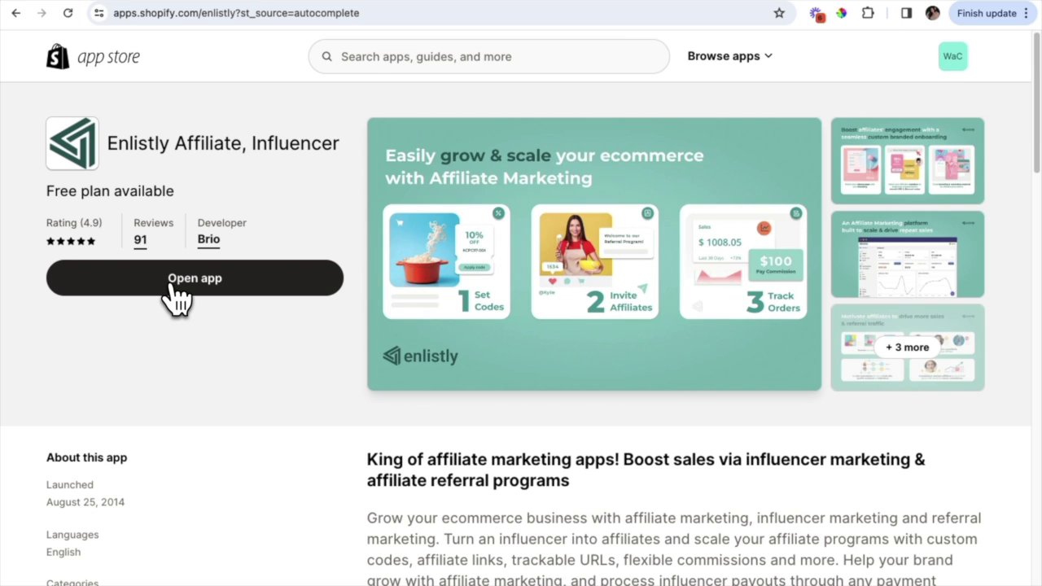
click(174, 287)
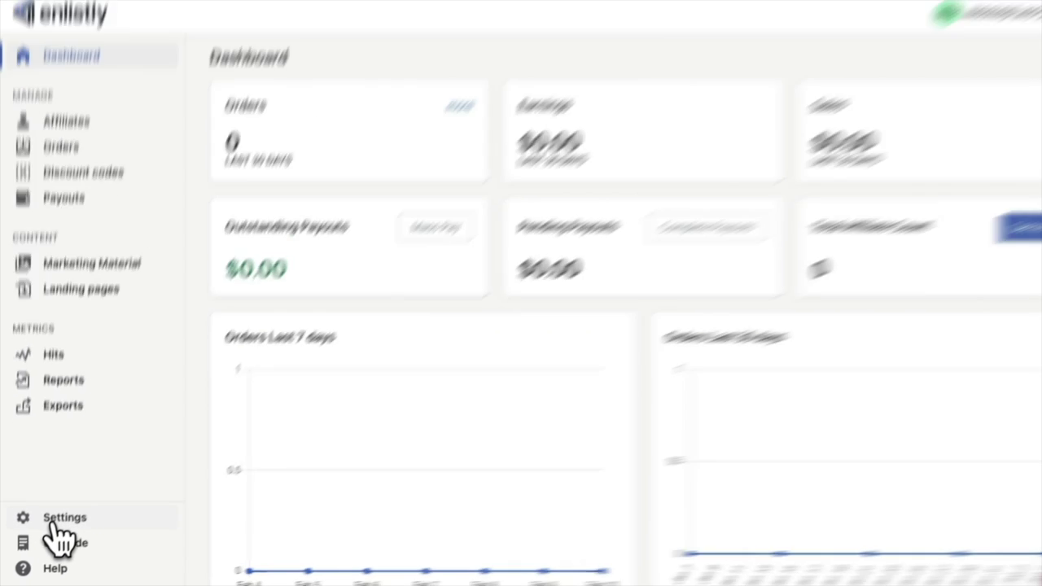
Step: Browse the Settings cards from Commission Settings down to Billing, then return to the top
click(53, 525)
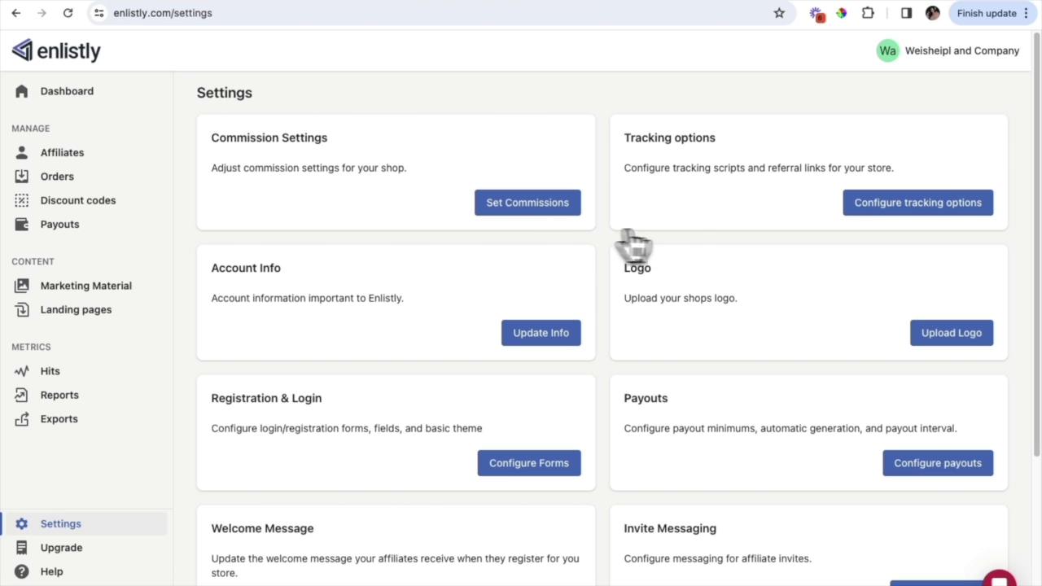
scroll(616, 246, down, 5)
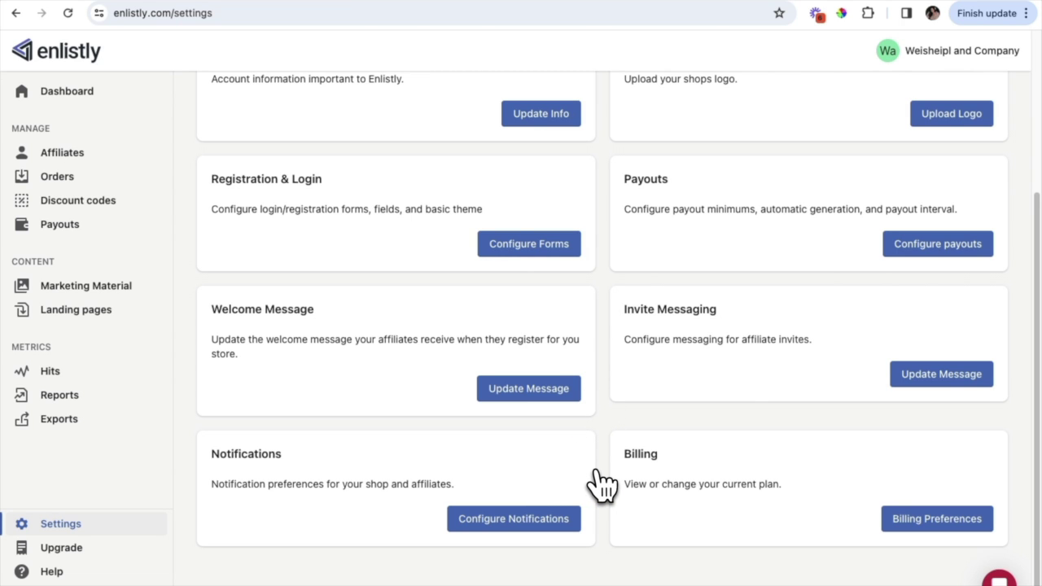
scroll(610, 439, up, 3)
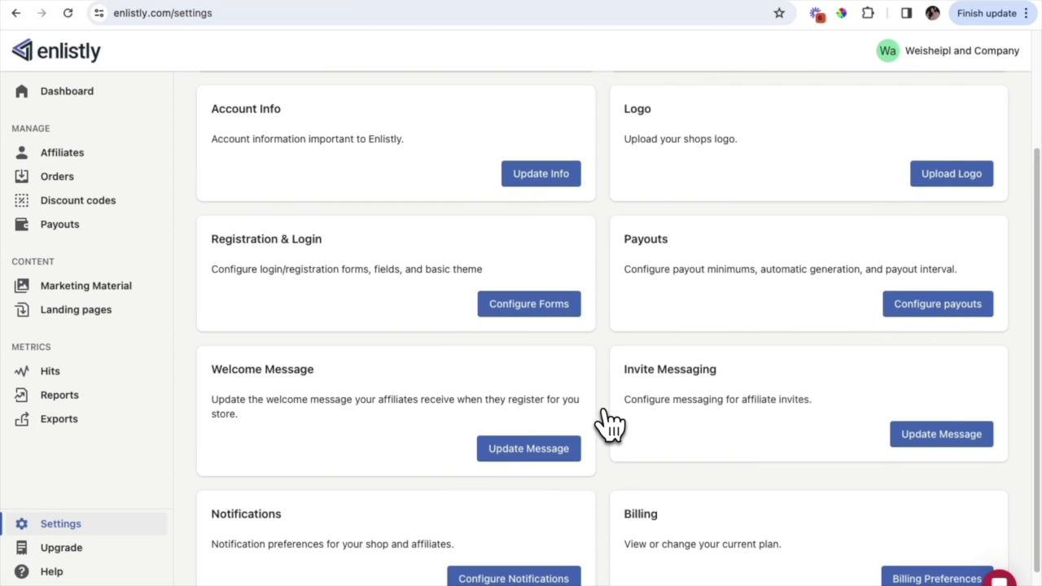
scroll(610, 423, up, 1)
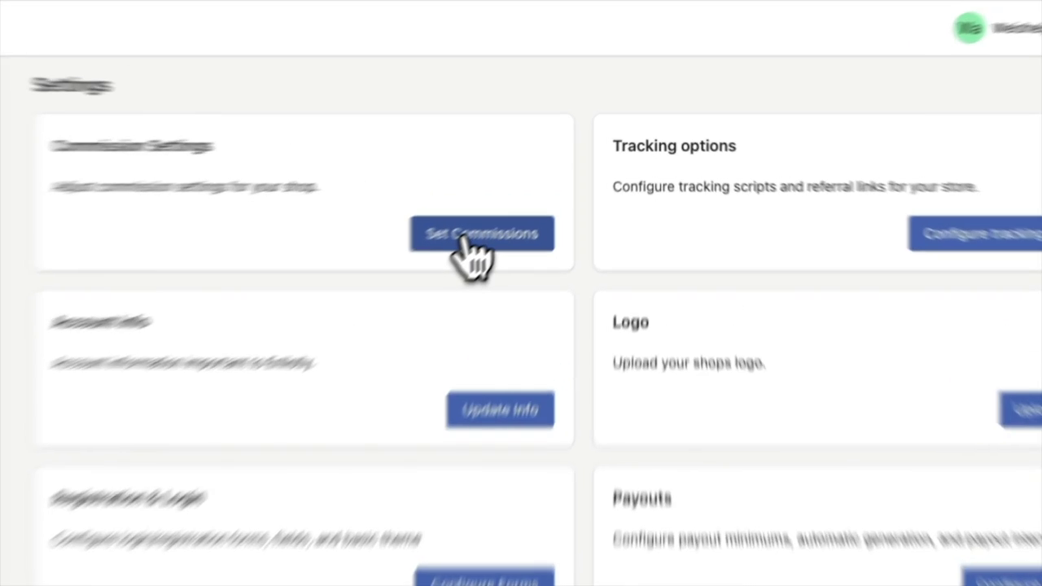
click(534, 208)
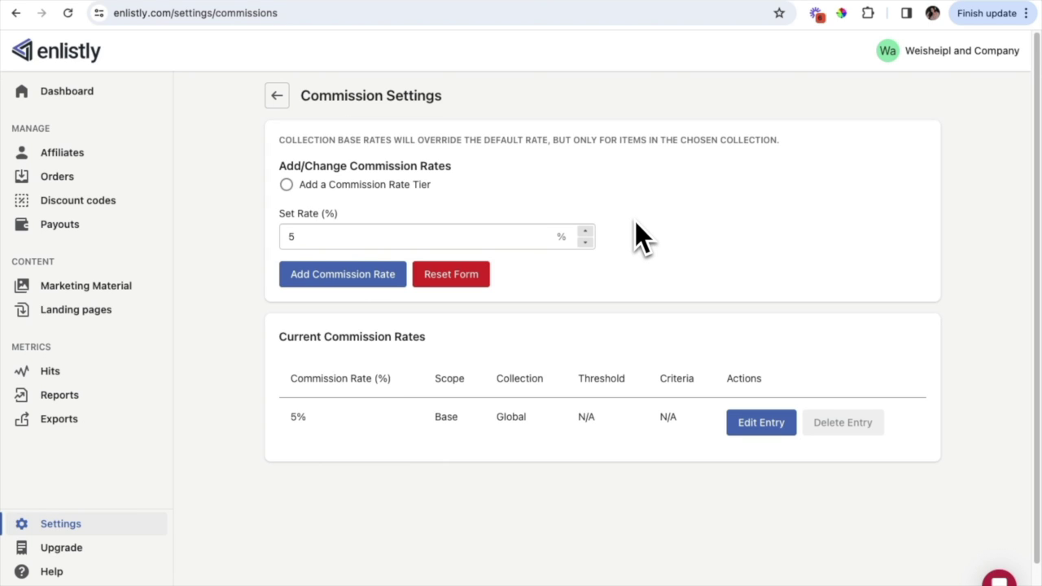
click(285, 184)
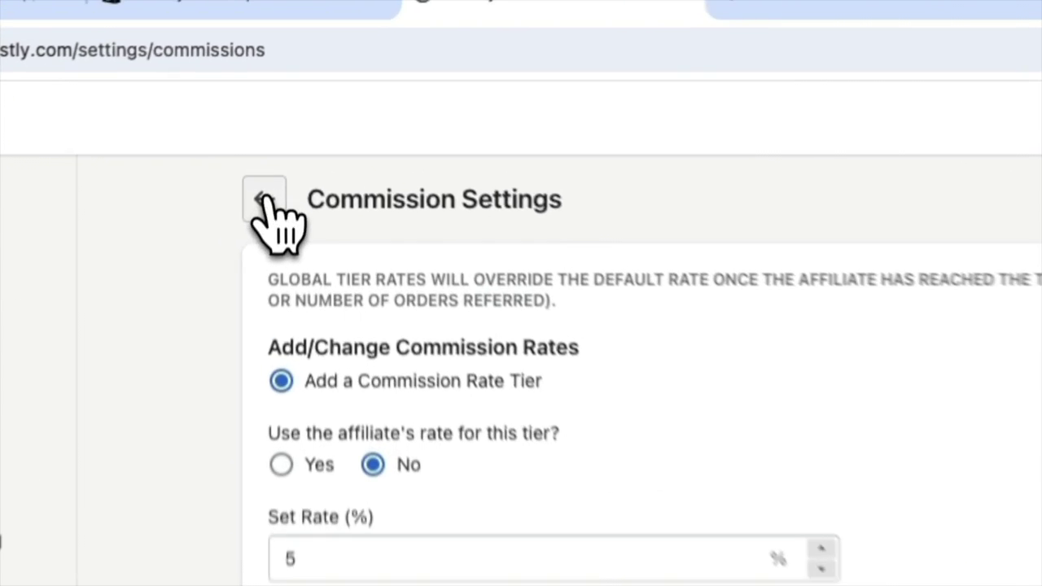
click(279, 99)
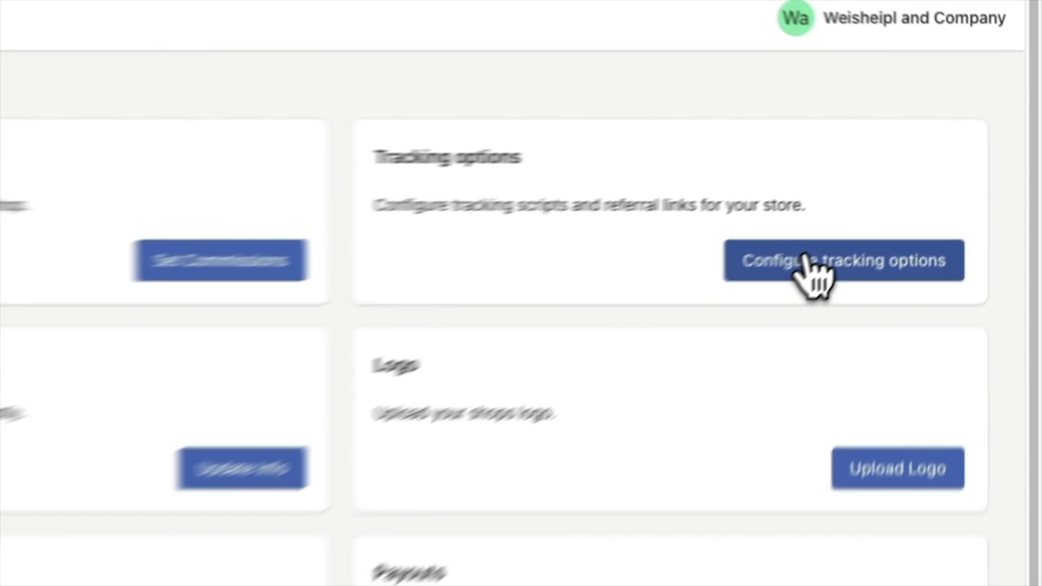
click(884, 207)
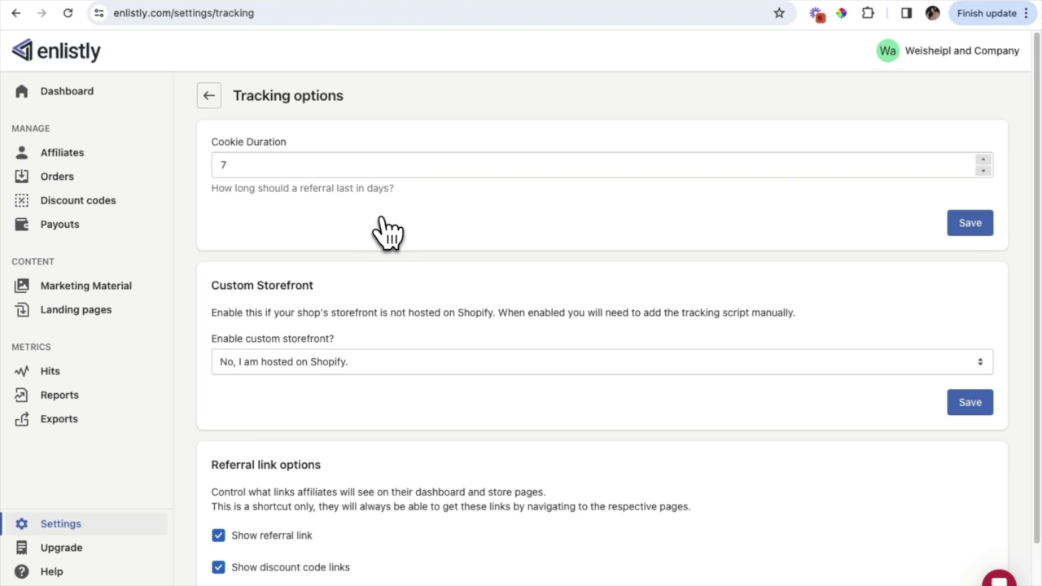
scroll(386, 232, down, 1)
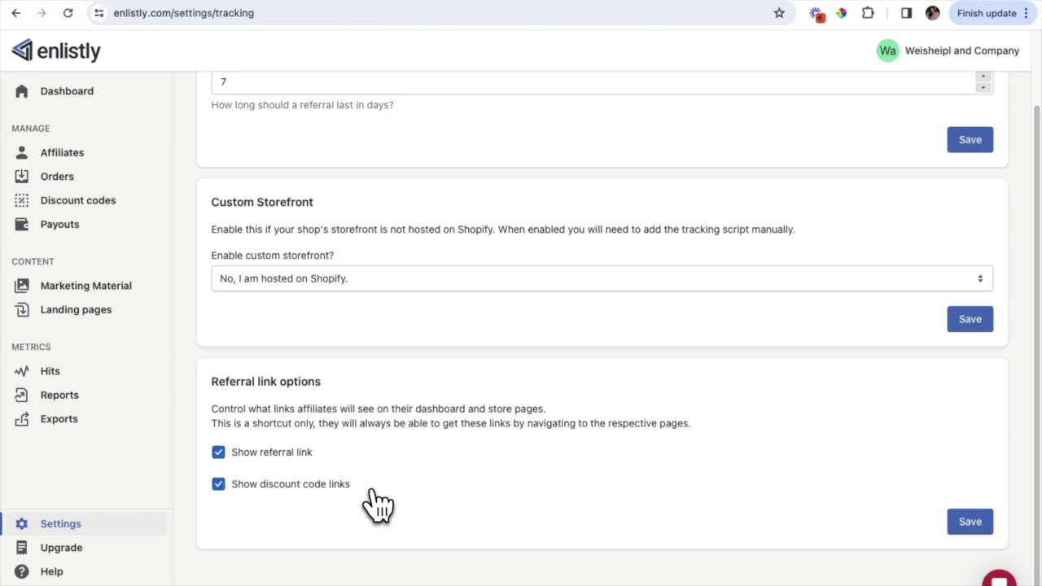
scroll(376, 505, up, 2)
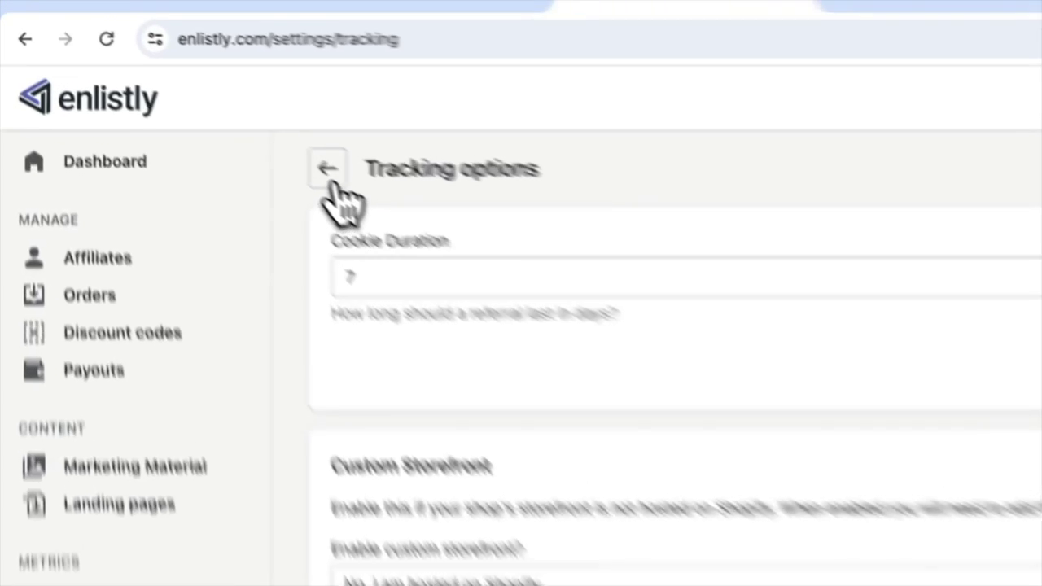
click(328, 171)
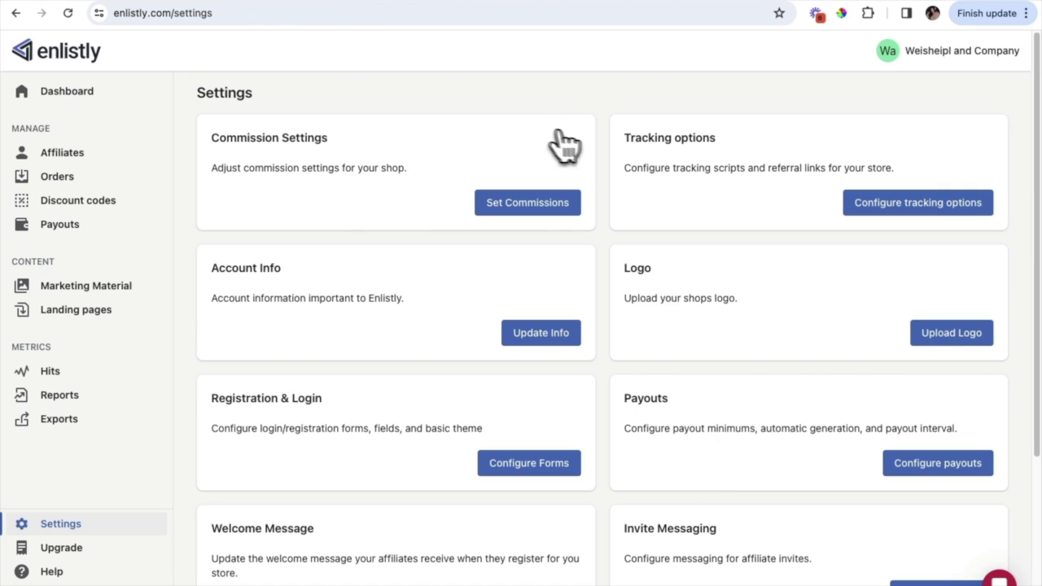
scroll(623, 221, down, 1)
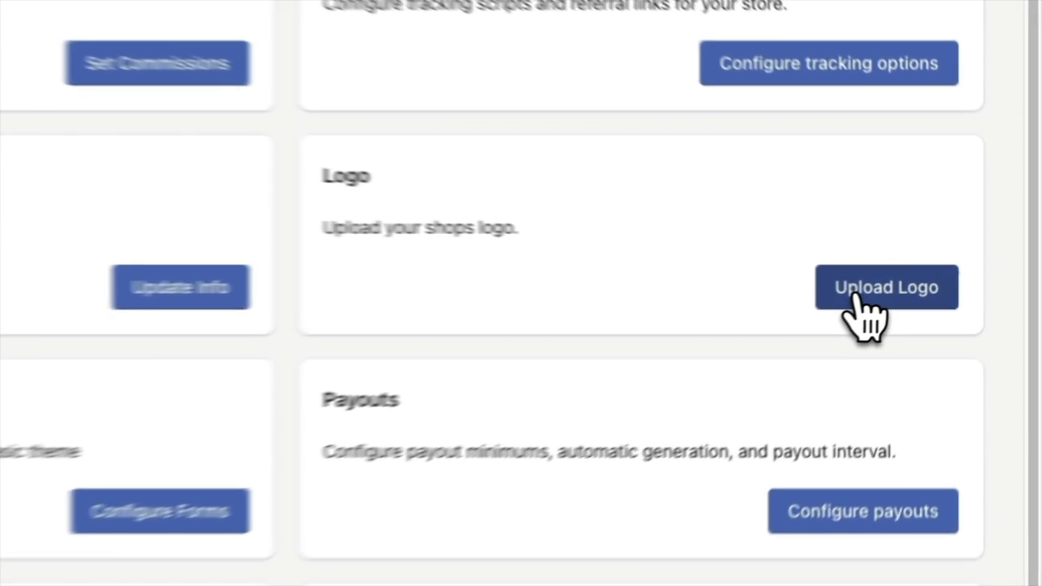
click(951, 275)
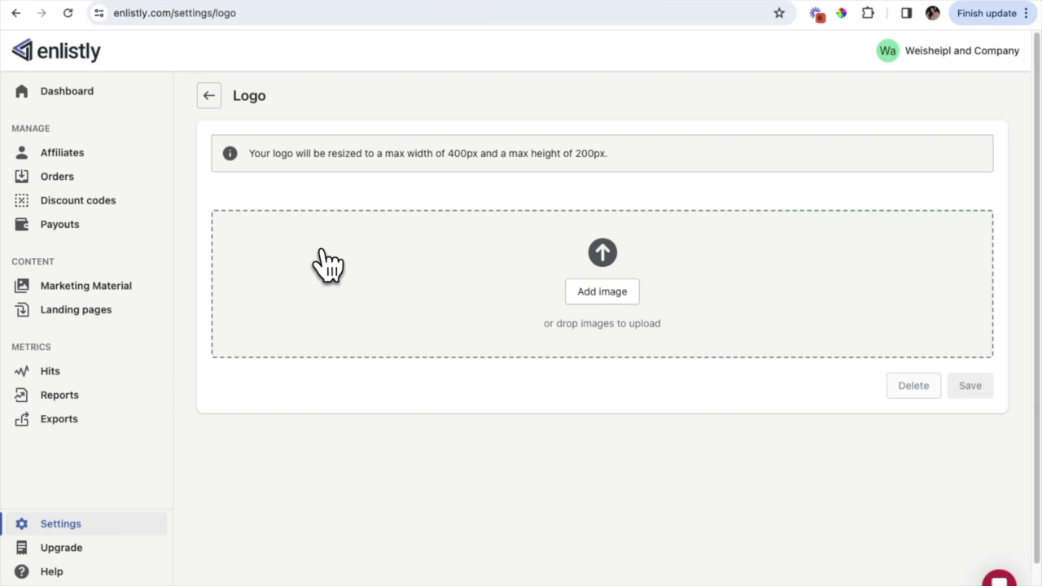
click(208, 96)
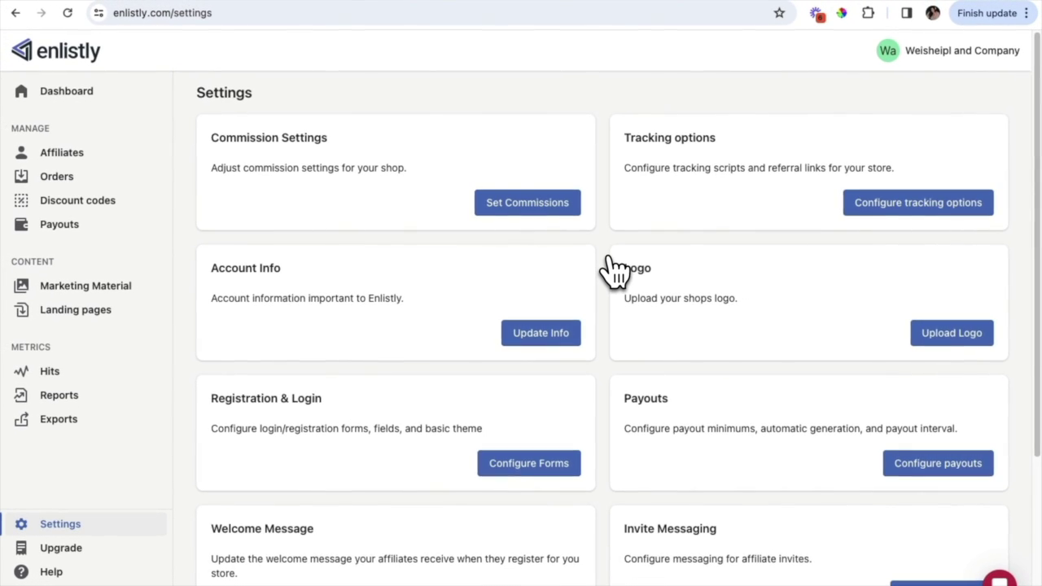
Step: Find the Registration & Login card on the Settings page and open its form settings
scroll(614, 271, down, 5)
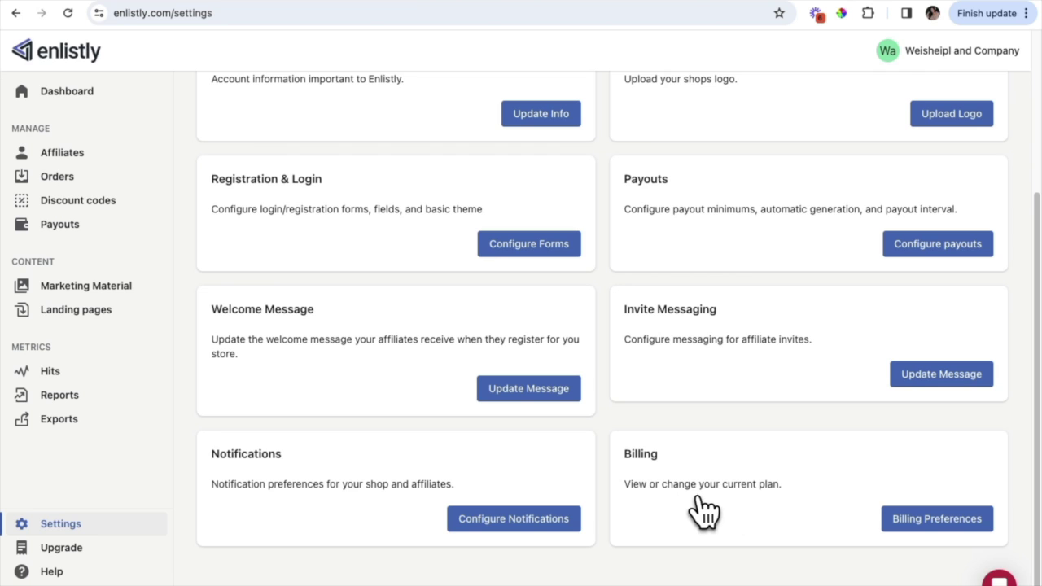
scroll(620, 436, up, 1)
scroll(616, 371, up, 3)
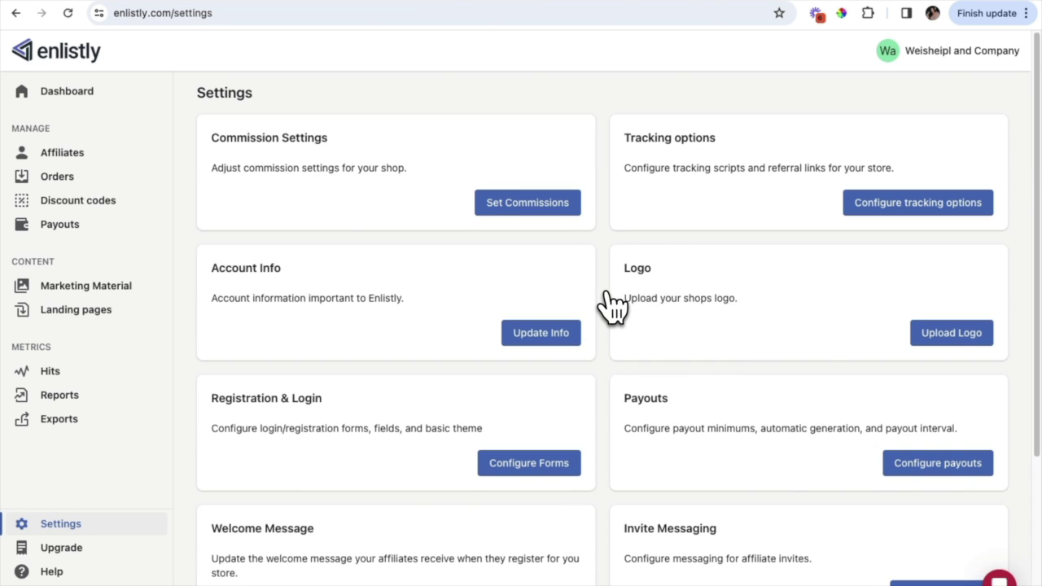
scroll(612, 305, down, 2)
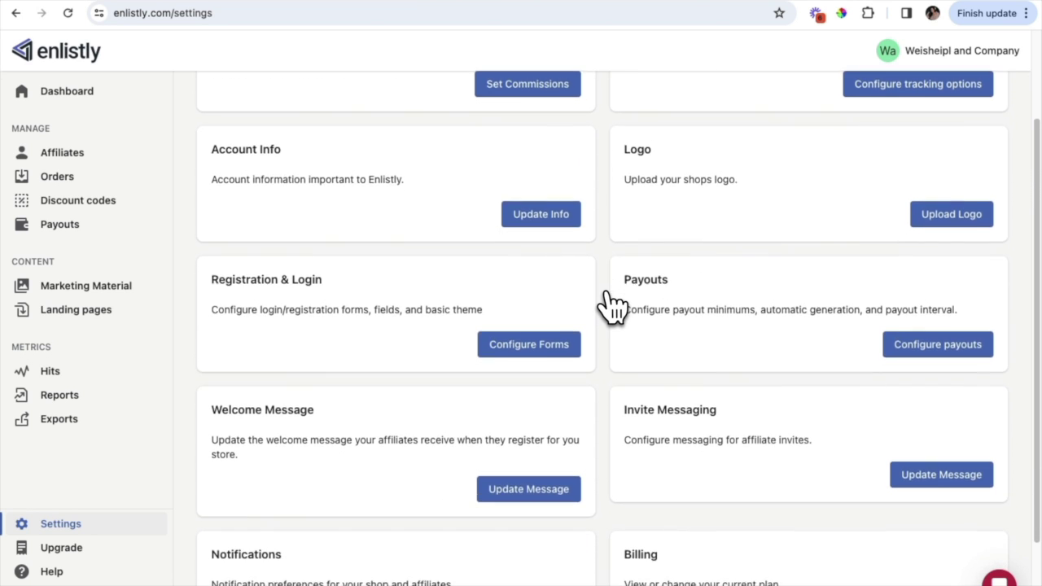
scroll(612, 305, down, 1)
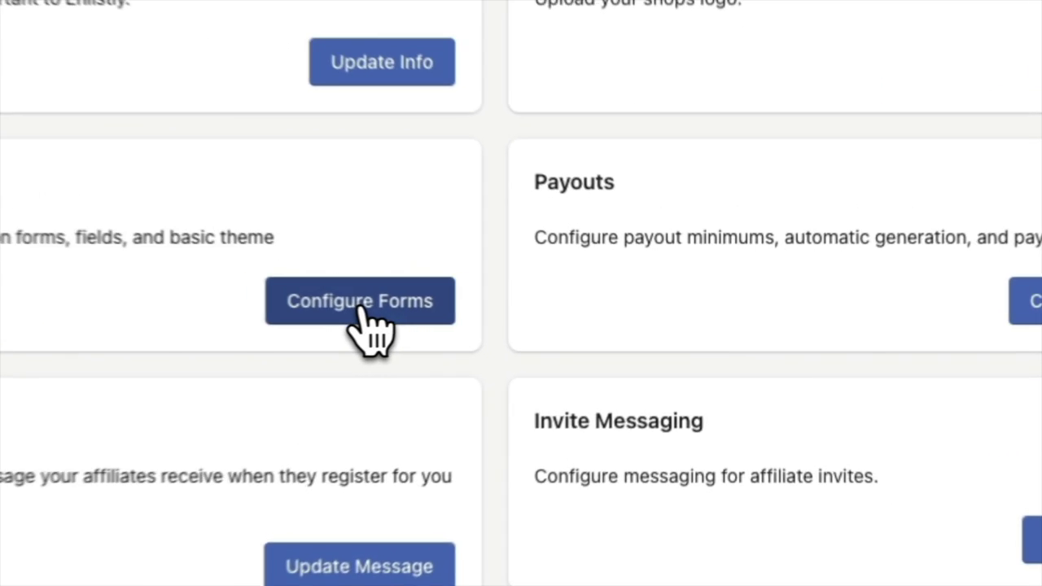
click(359, 308)
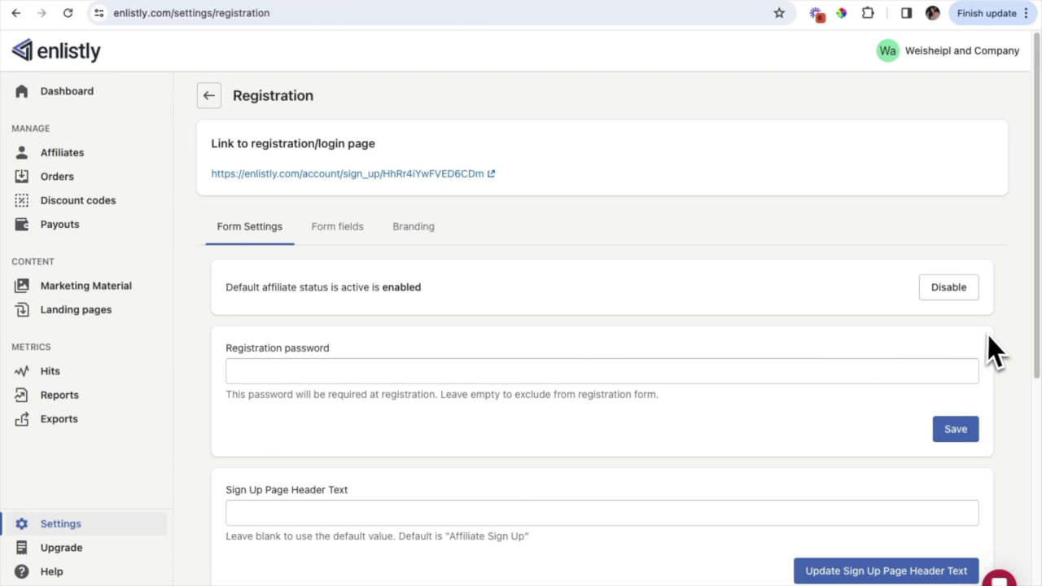
Step: Review the Form Settings: sign-up link, registration password, header text, intro and terms
scroll(992, 334, down, 2)
scroll(993, 335, down, 3)
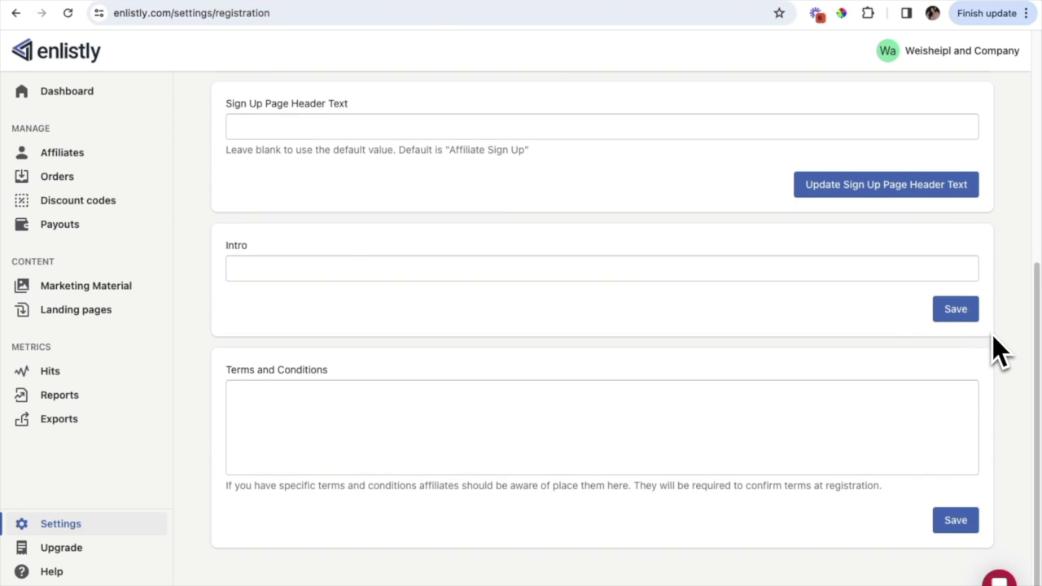
scroll(992, 334, up, 3)
scroll(992, 334, up, 3)
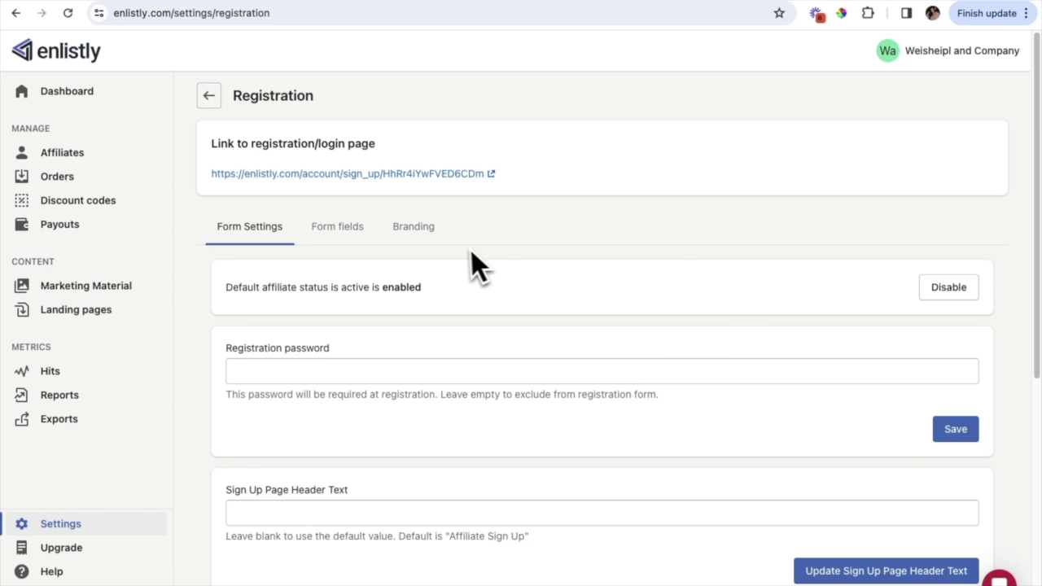
Step: Review the optional registration form fields, then view the background, link and button colours under Branding
click(341, 257)
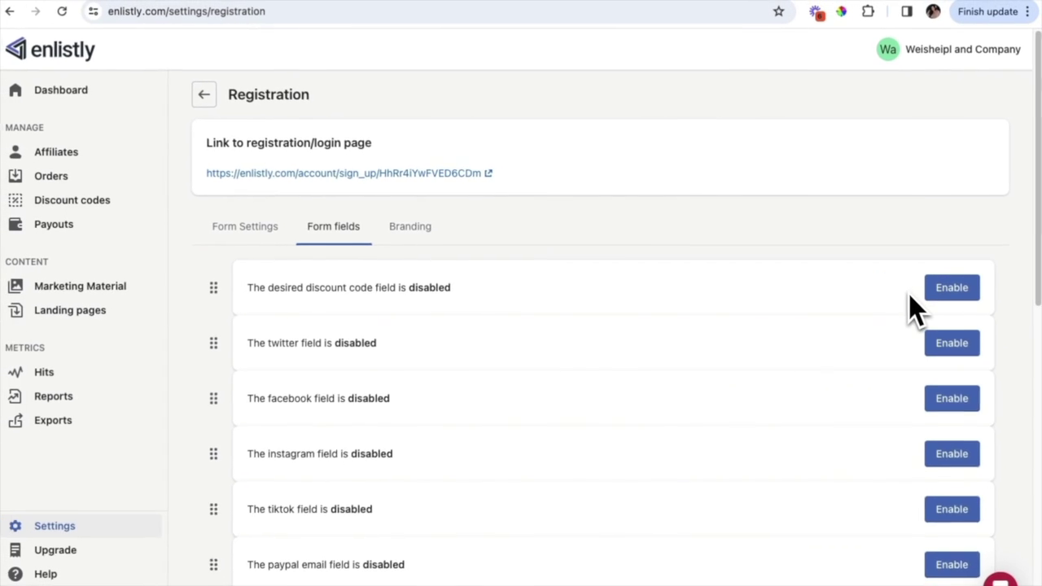
scroll(895, 308, down, 3)
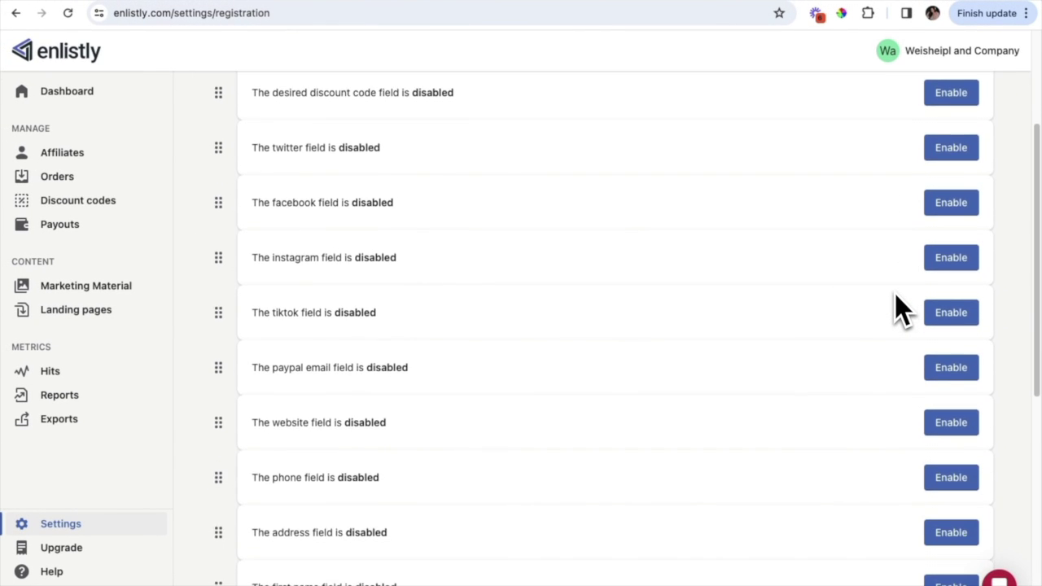
scroll(895, 295, down, 5)
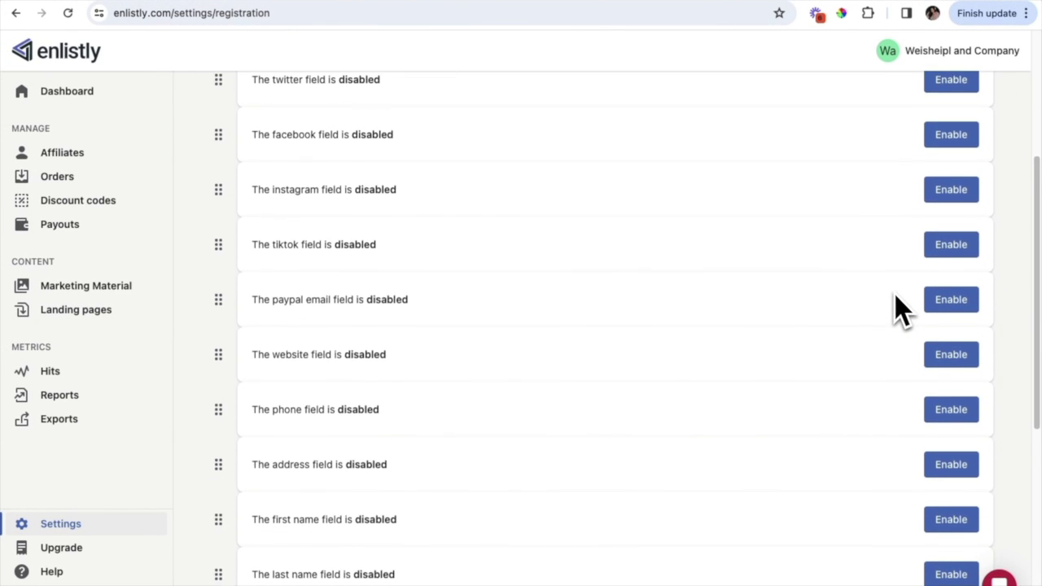
scroll(894, 297, down, 3)
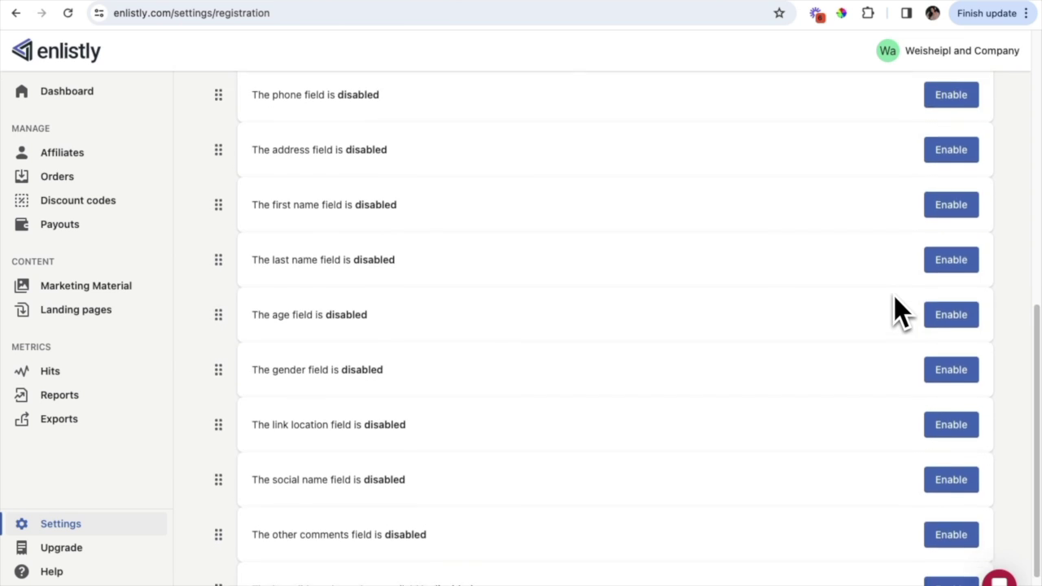
scroll(894, 297, up, 8)
scroll(894, 296, up, 3)
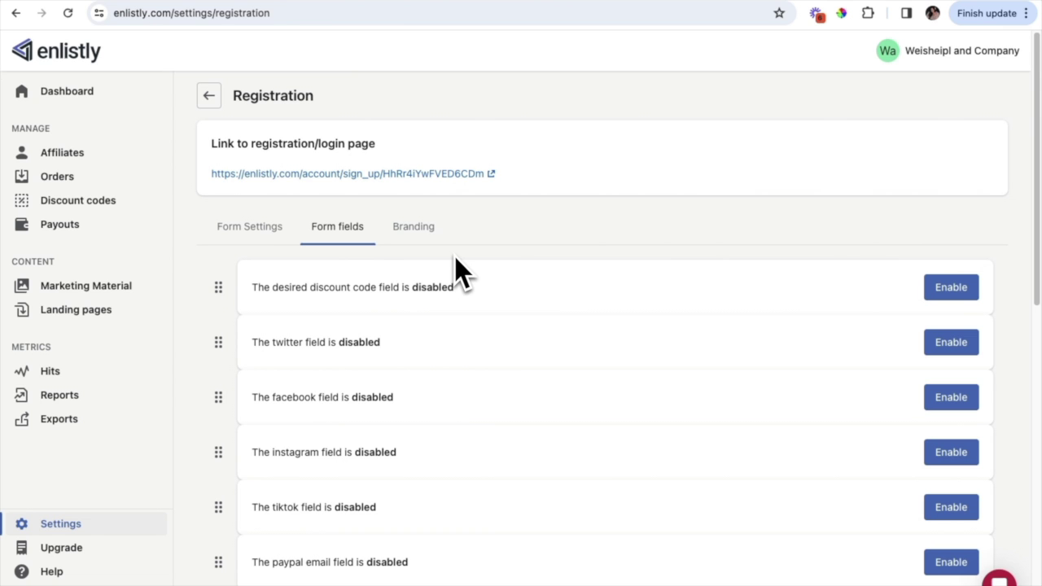
click(409, 231)
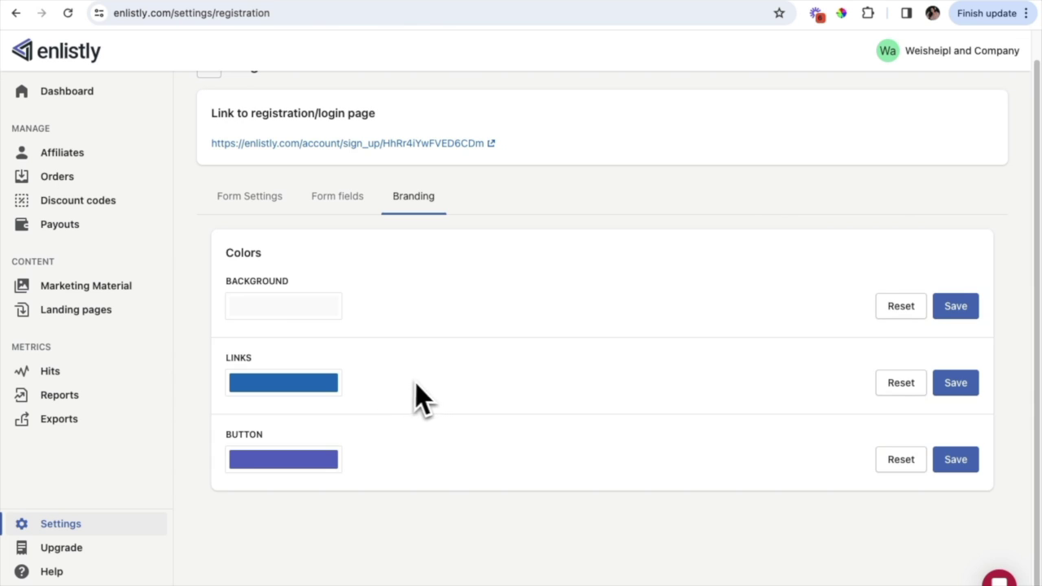
Step: Preview the Affiliate Sign Up page with email, password and confirmation fields, then return to Registration settings
scroll(423, 385, up, 1)
scroll(425, 384, down, 1)
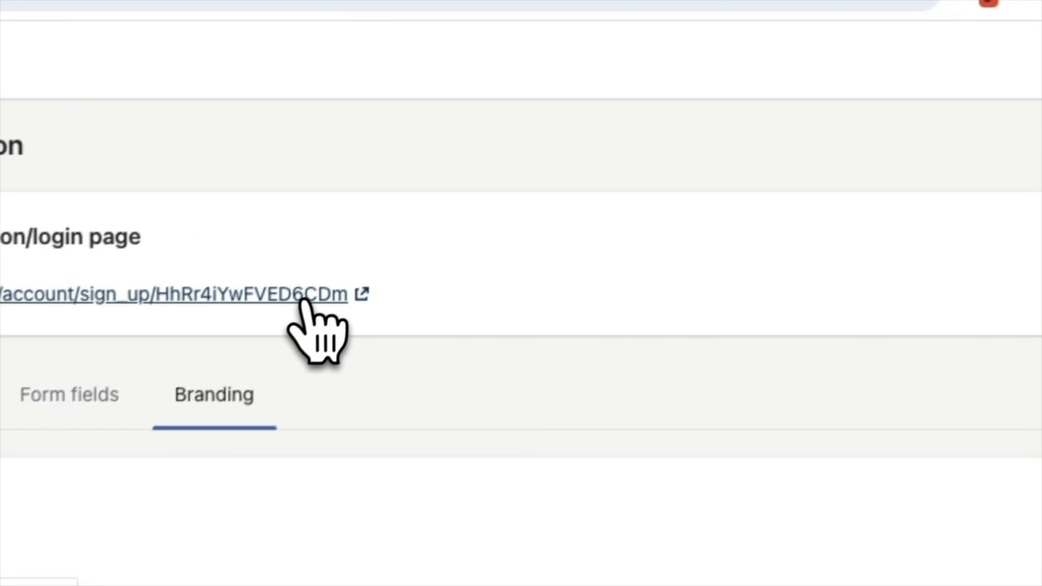
click(430, 206)
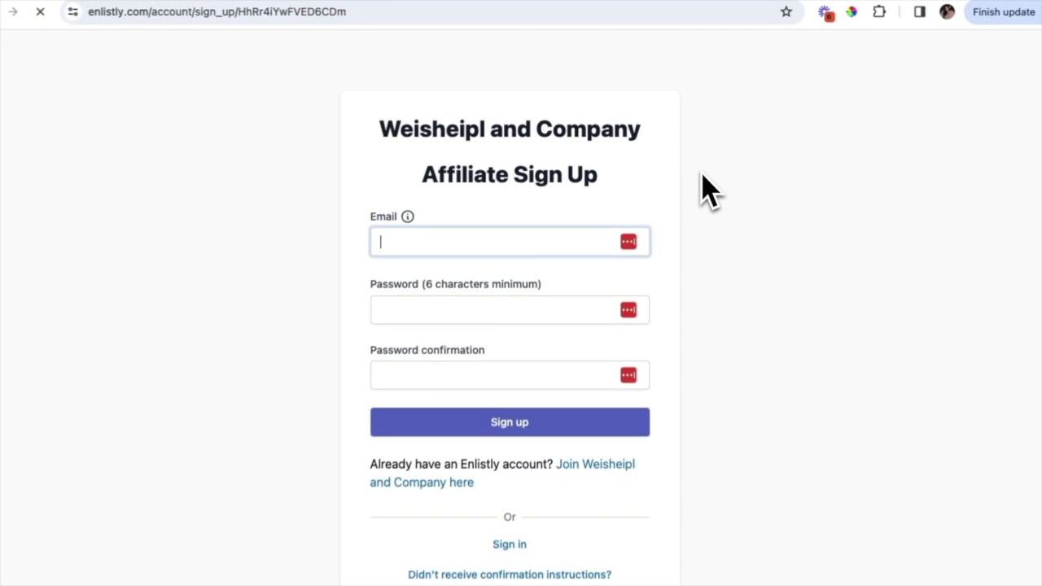
scroll(693, 250, down, 1)
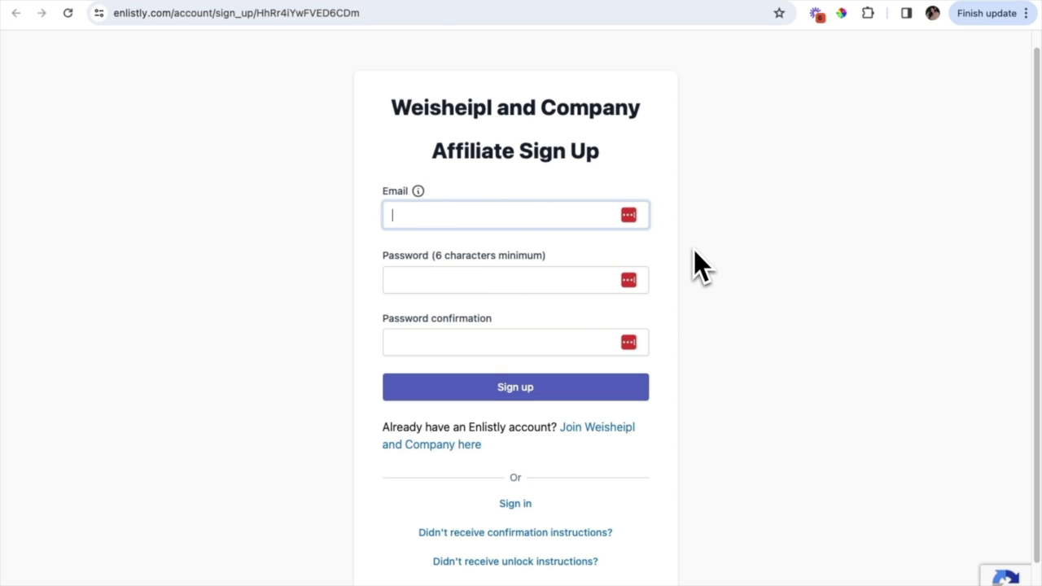
scroll(694, 250, down, 1)
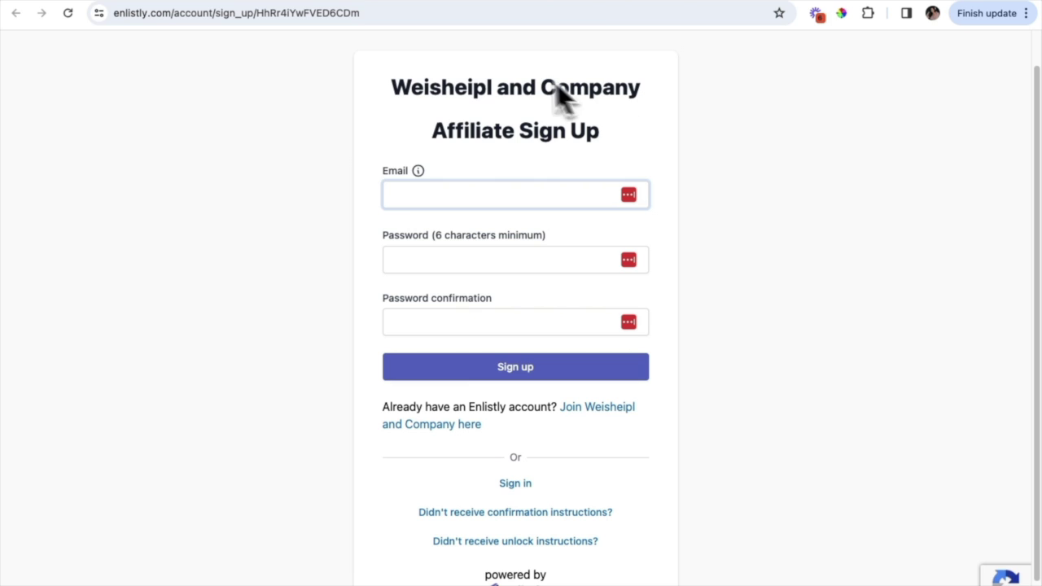
click(687, 8)
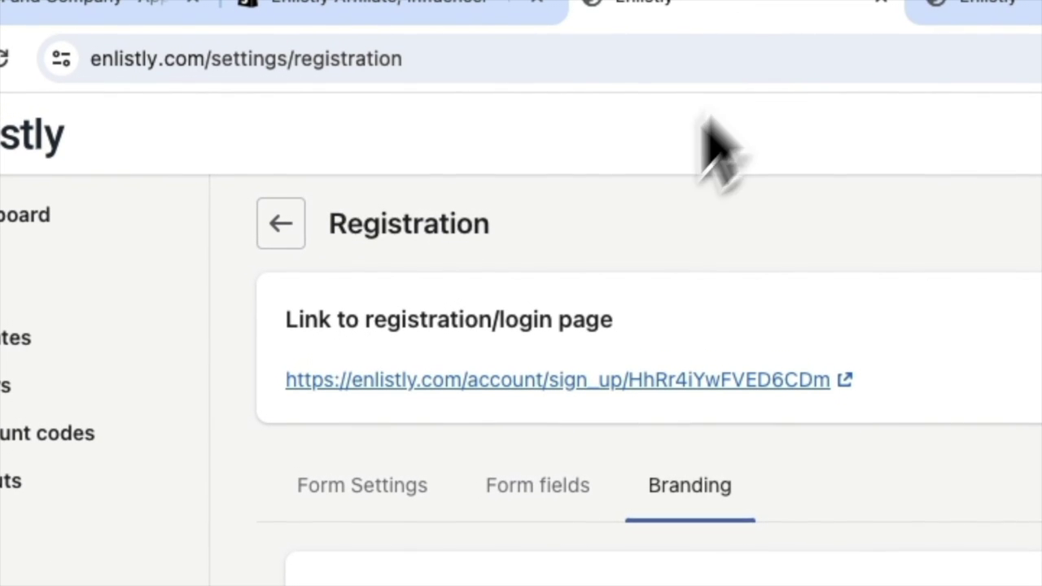
Step: Go back to Settings and open Payout Settings, where auto-generation is unavailable on the Crew plan
click(287, 226)
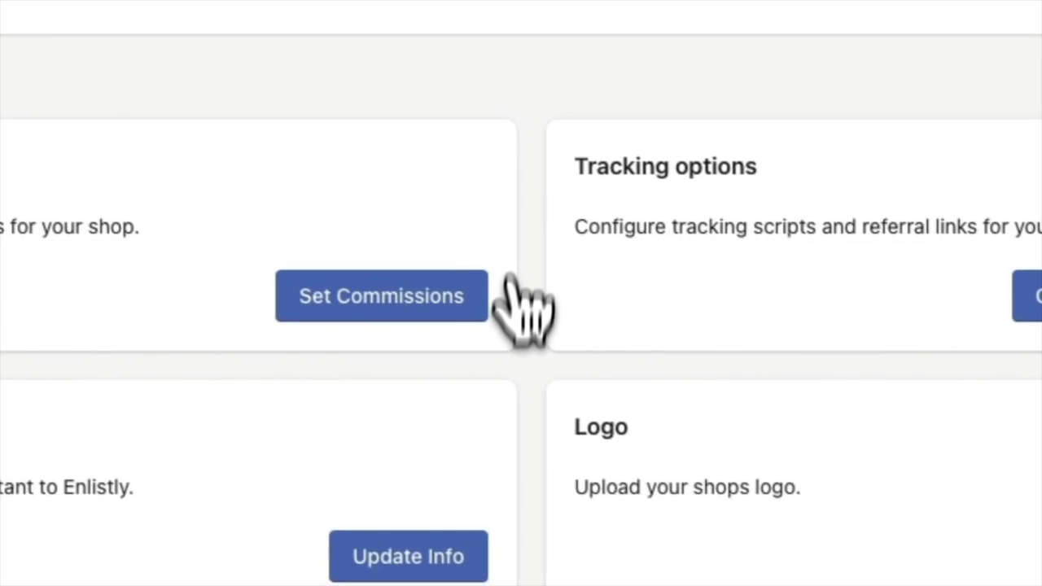
scroll(493, 358, down, 5)
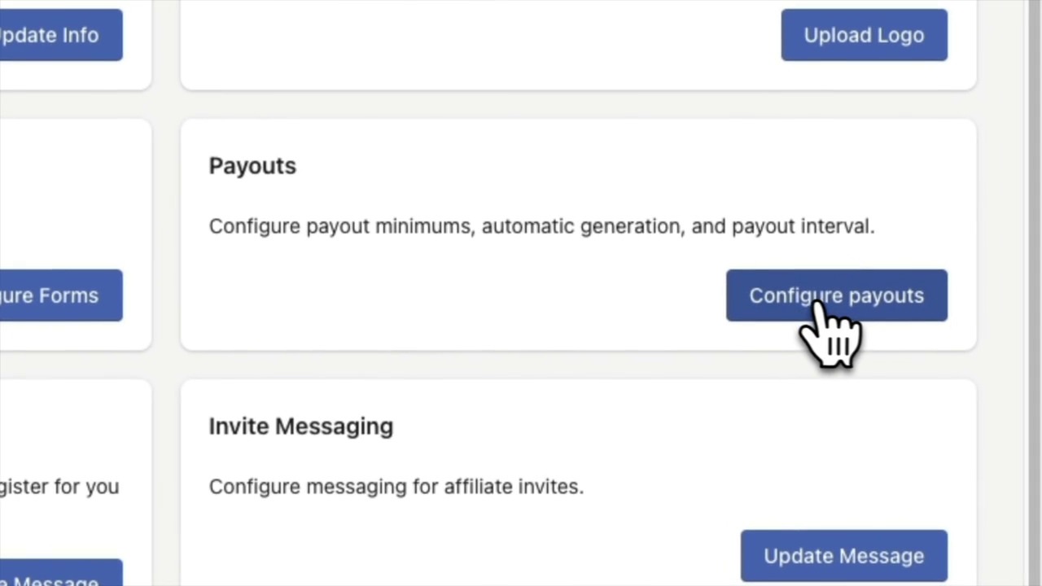
click(796, 307)
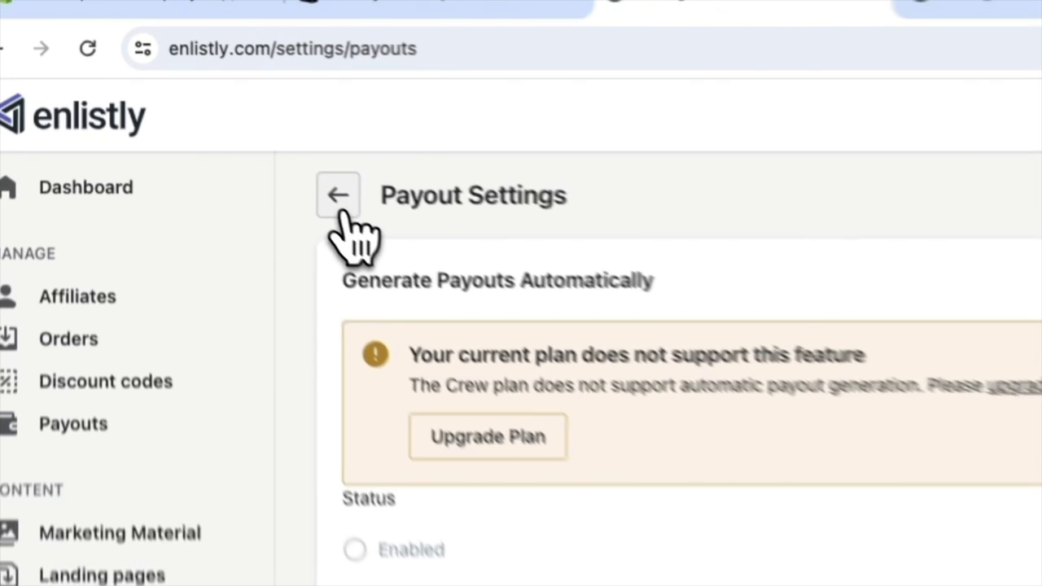
Step: Return to Settings and open the Welcome Message editor, subject 'Welcome to our affiliate program!'
click(339, 204)
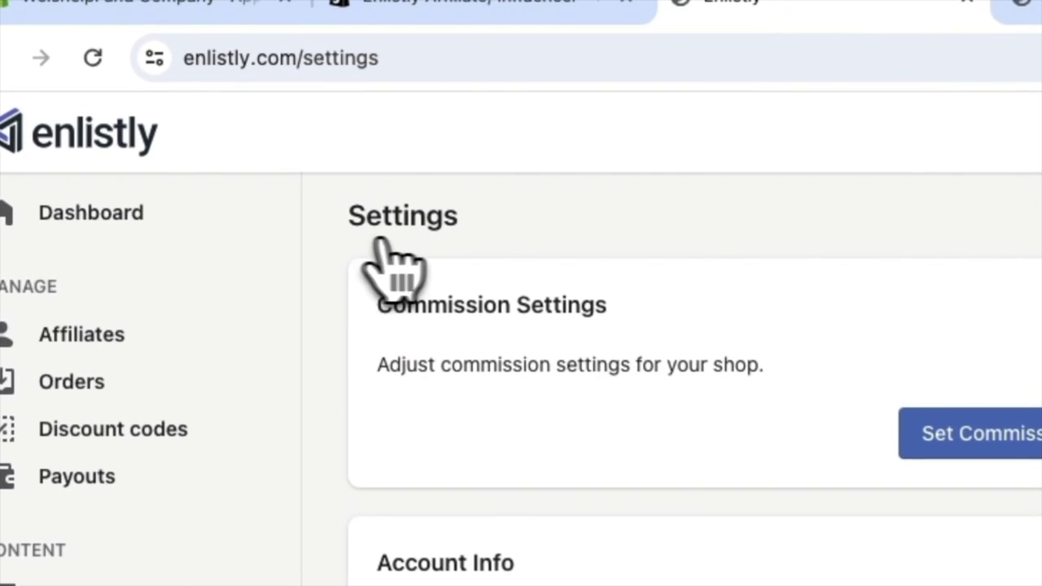
scroll(606, 240, down, 2)
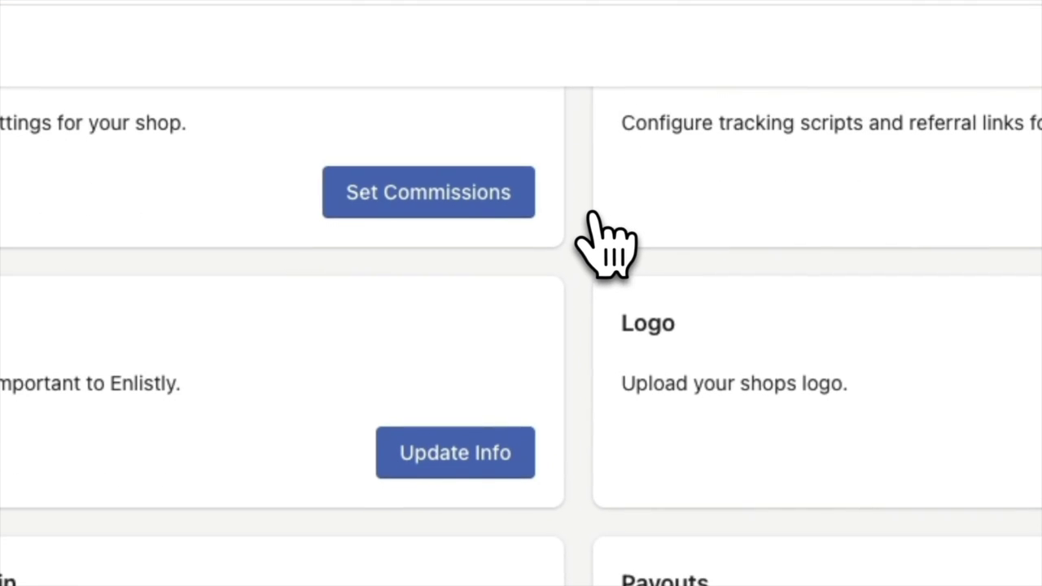
scroll(593, 349, down, 3)
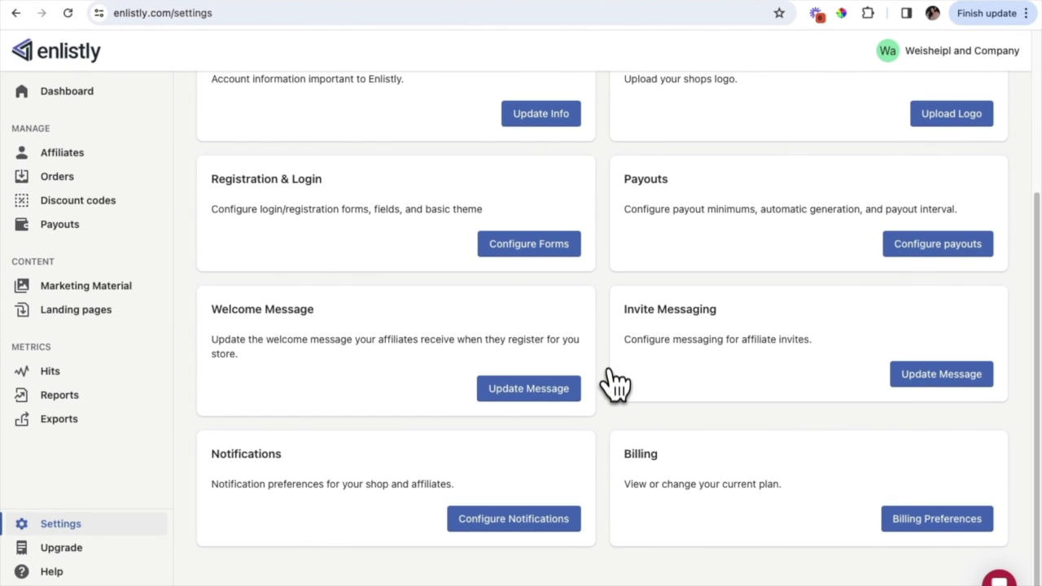
click(521, 398)
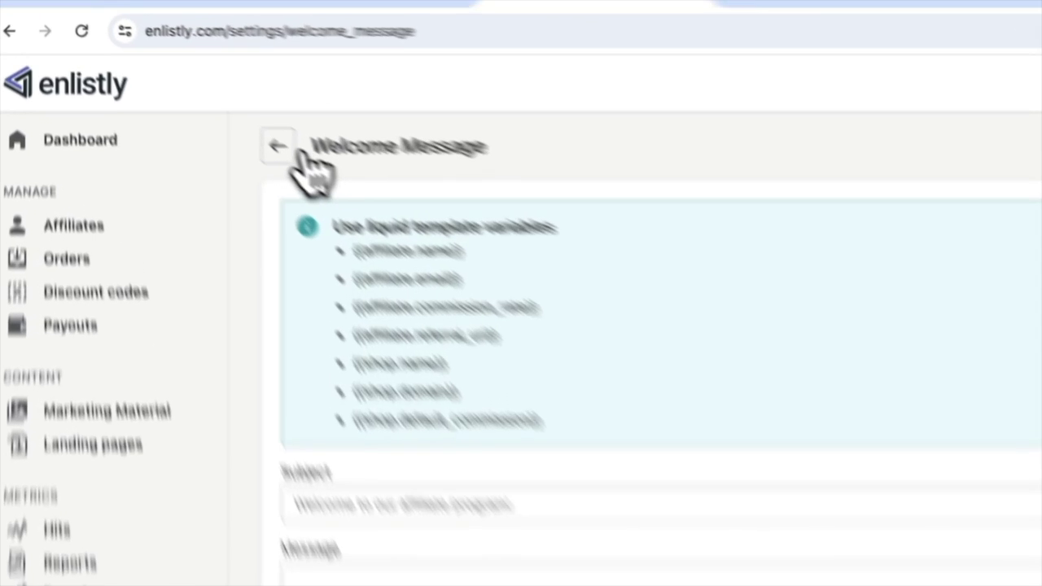
Step: Return to Settings and open Notifications, showing all four notification options enabled
click(208, 95)
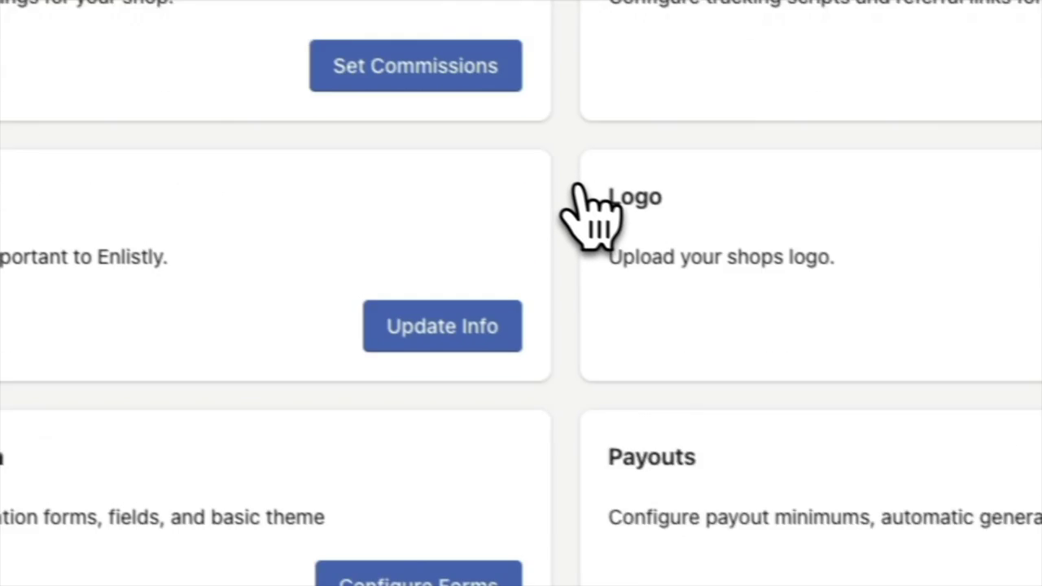
scroll(581, 189, down, 5)
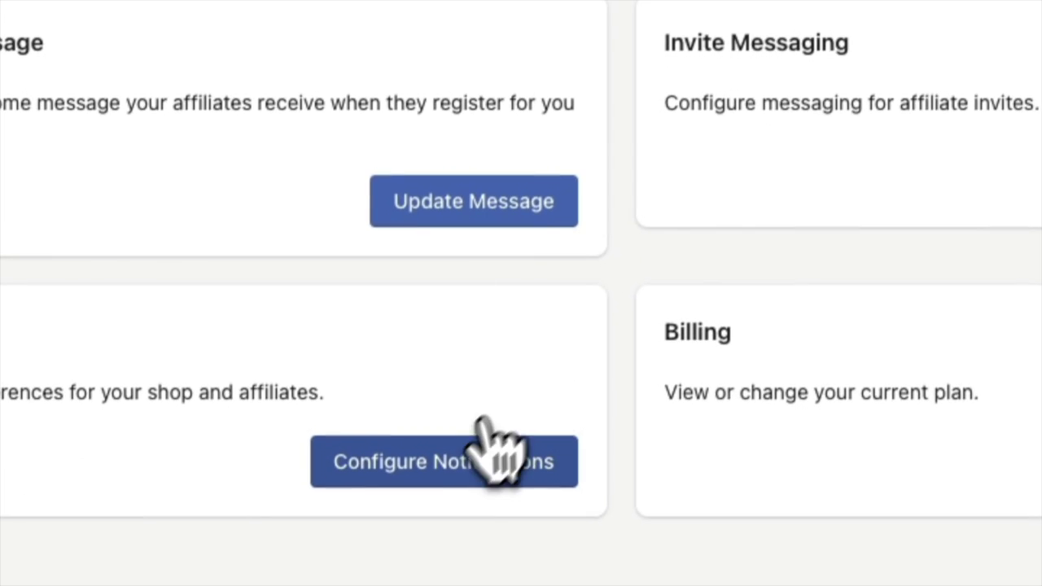
click(480, 440)
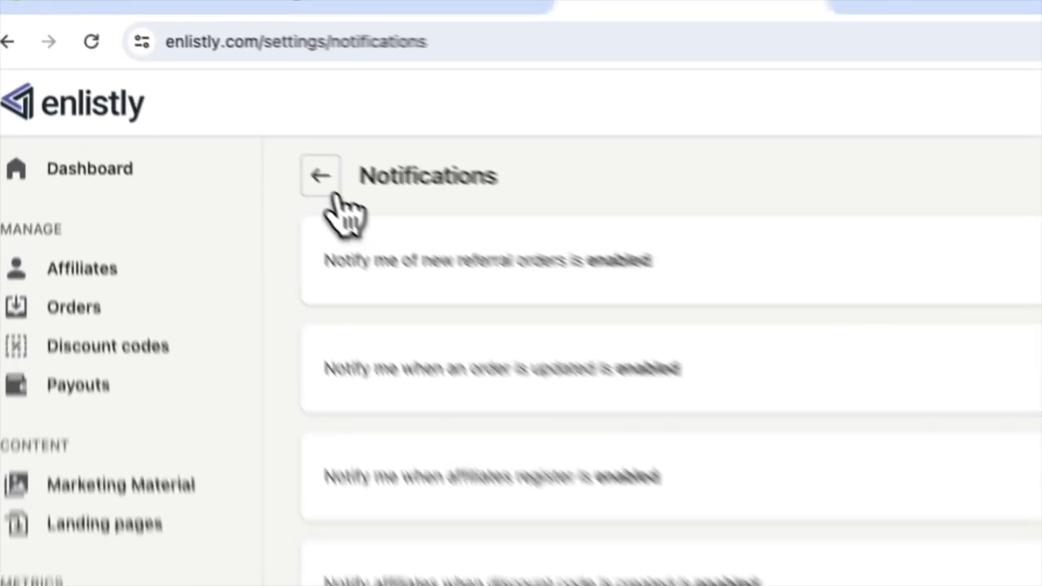
Step: Return to Settings and open Invite Messaging, where automatic customer invites are disabled
click(209, 96)
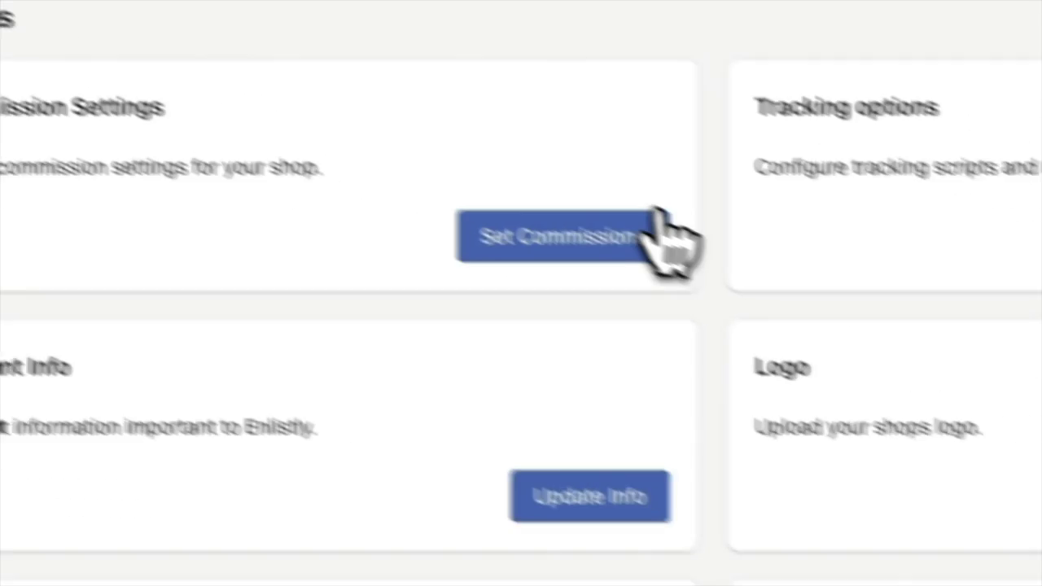
scroll(663, 236, down, 5)
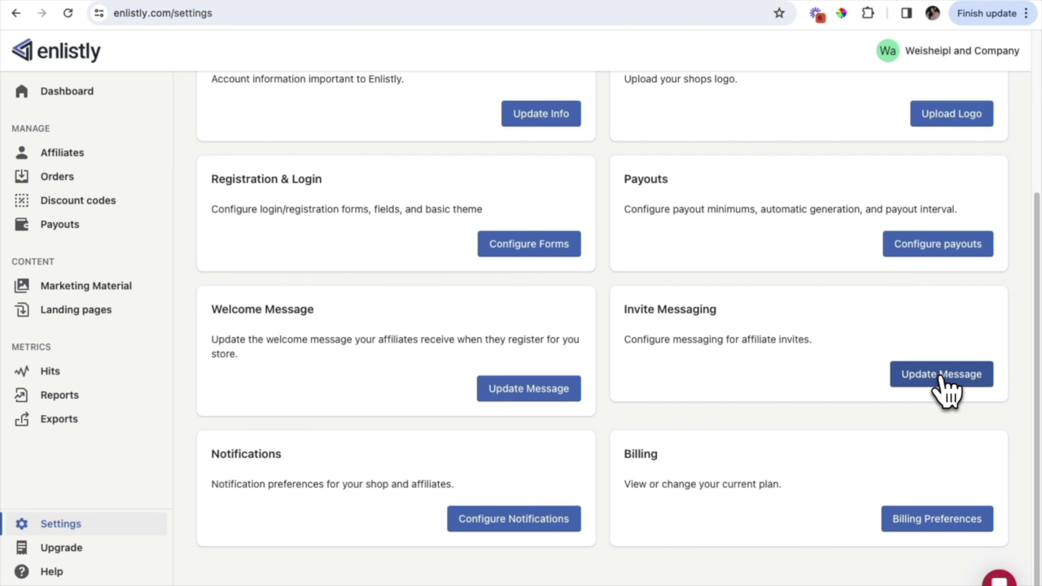
click(944, 378)
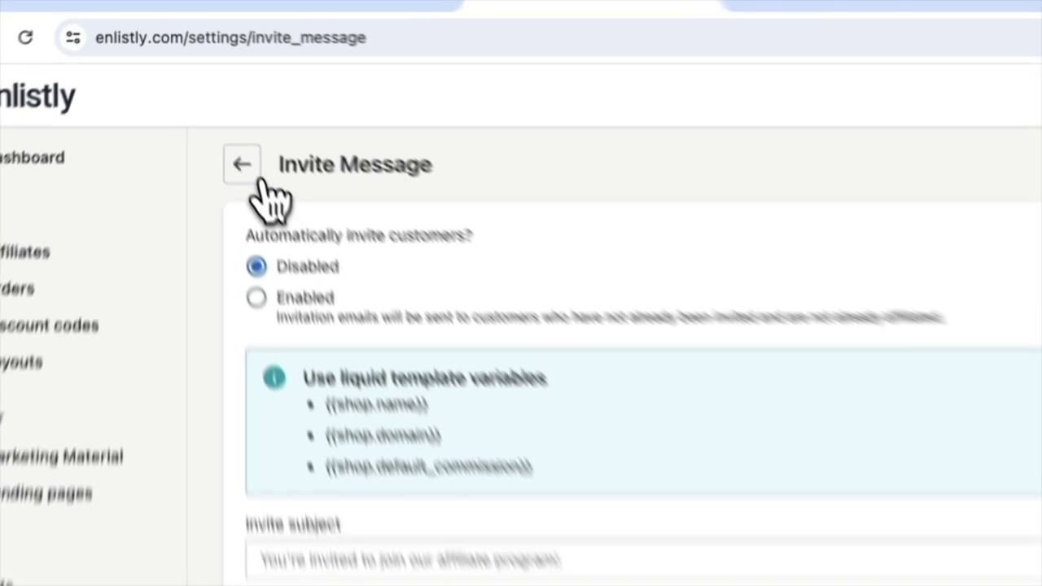
Step: Leave Invite Message unchanged and scroll the Settings overview back to the top
click(208, 95)
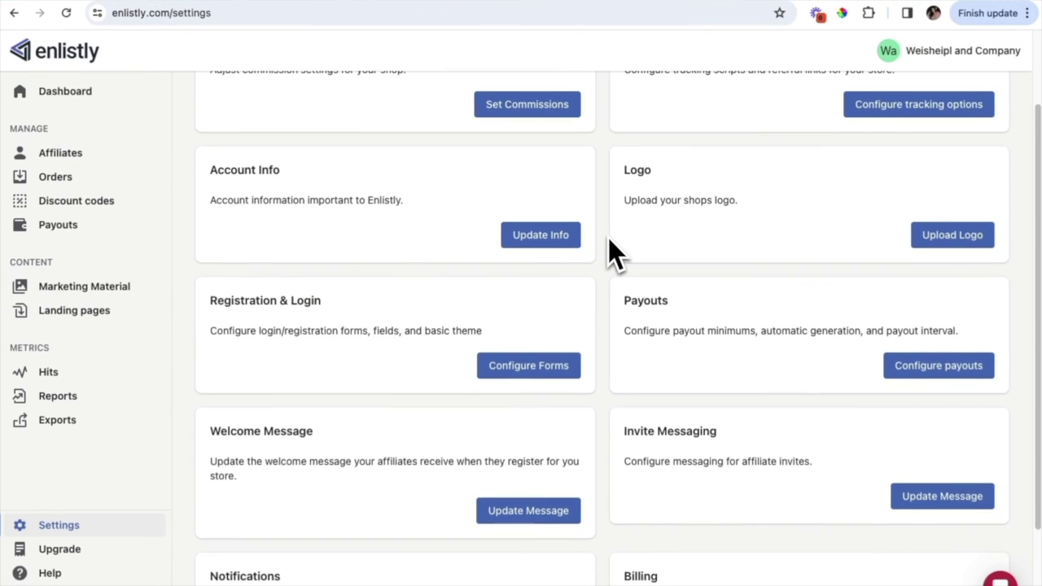
scroll(608, 242, down, 3)
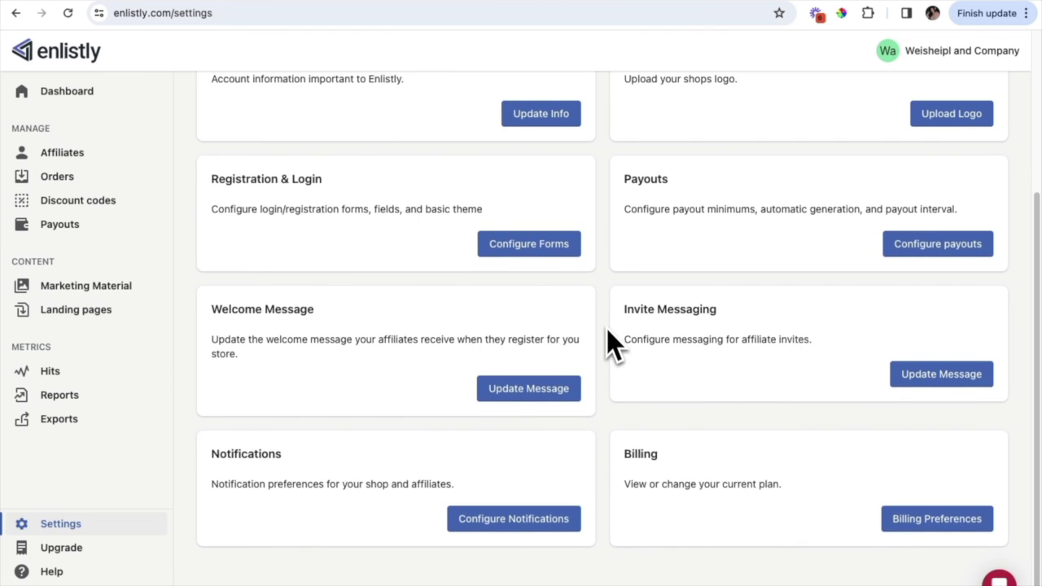
scroll(606, 333, up, 1)
scroll(606, 334, up, 3)
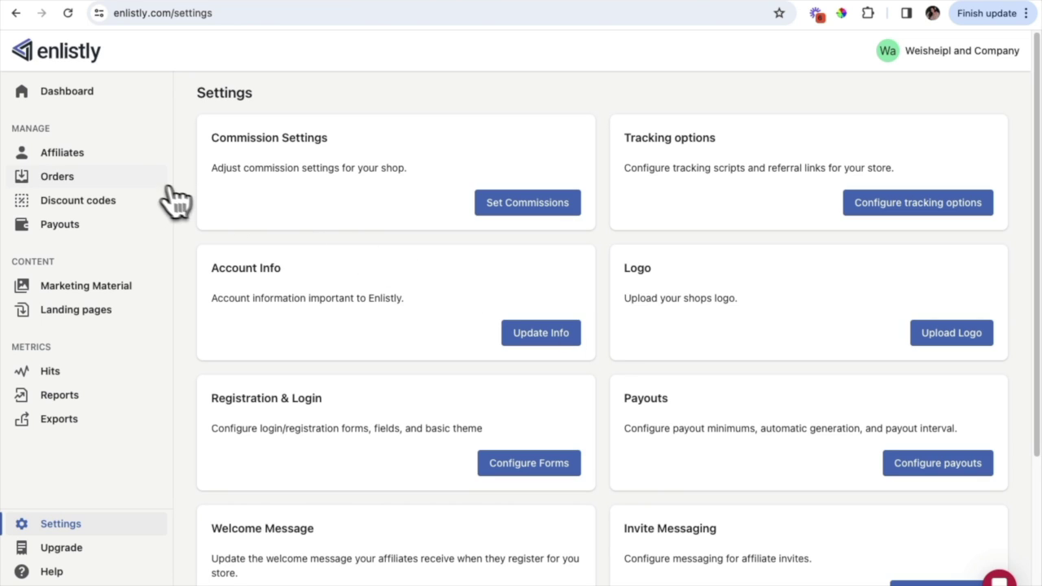
Step: View the empty Affiliates page and its shareable registration URL, then return to Affiliates
click(91, 155)
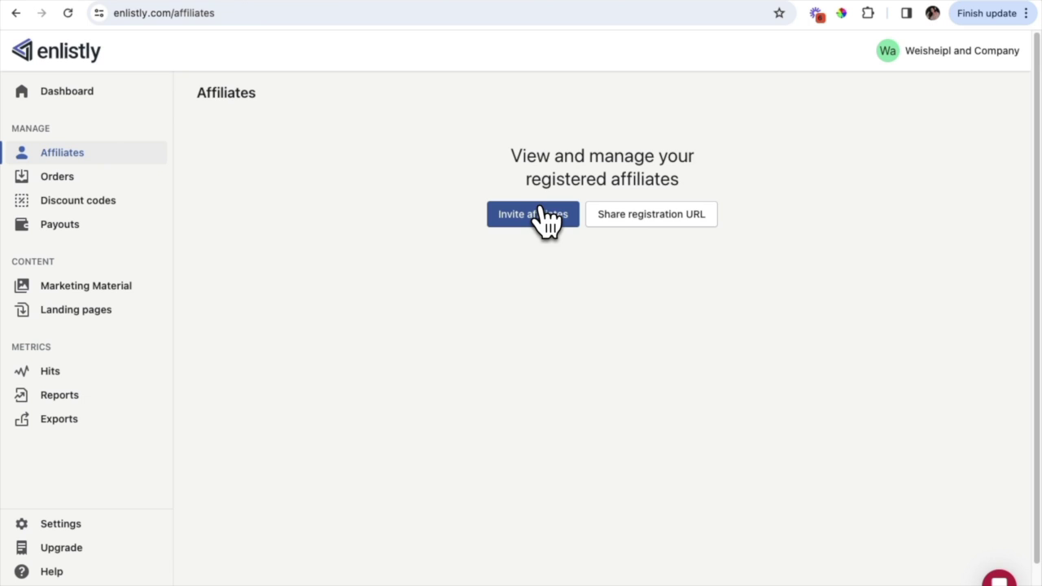
click(627, 228)
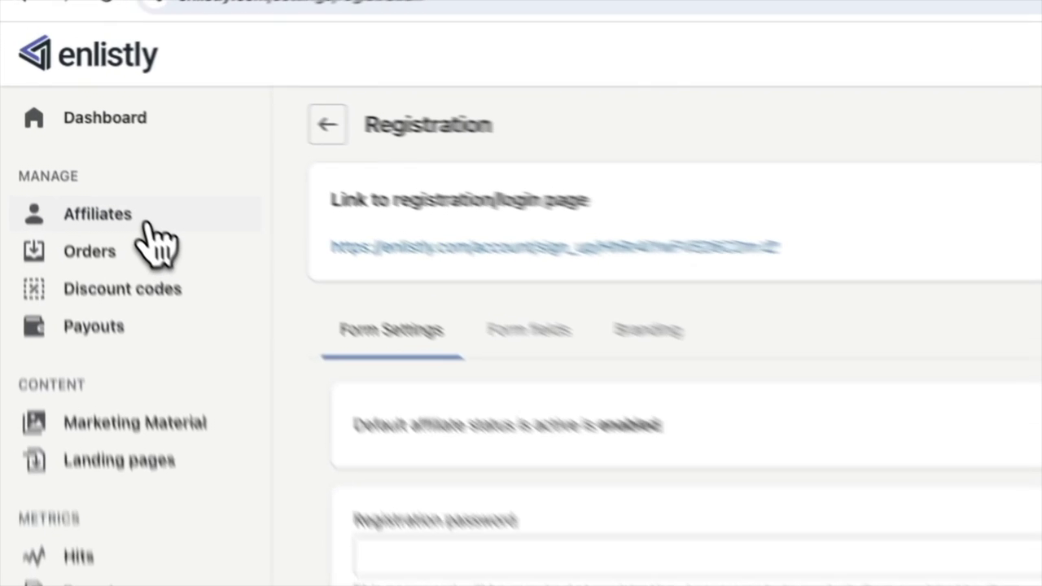
click(81, 154)
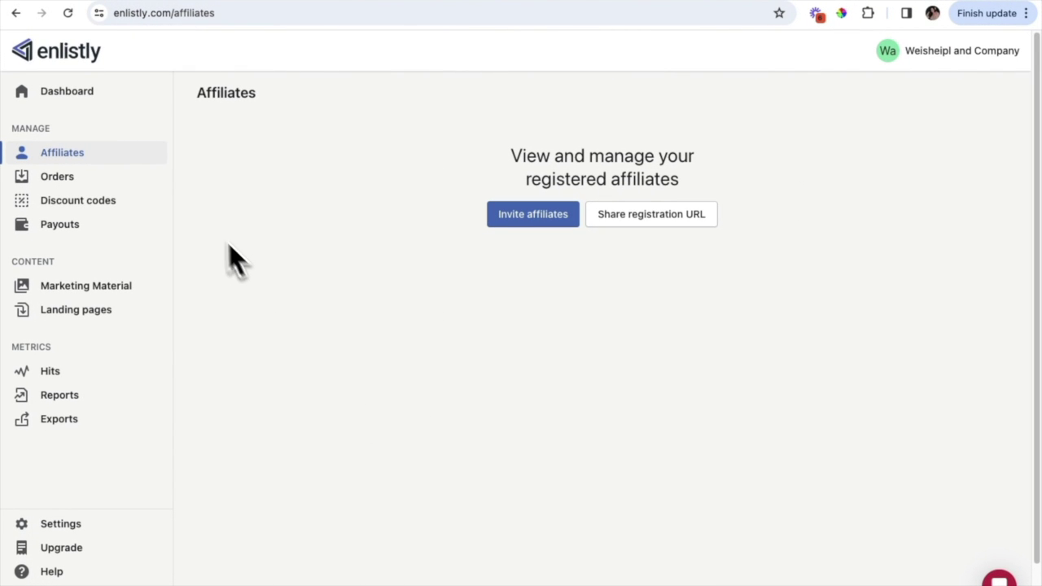
click(72, 175)
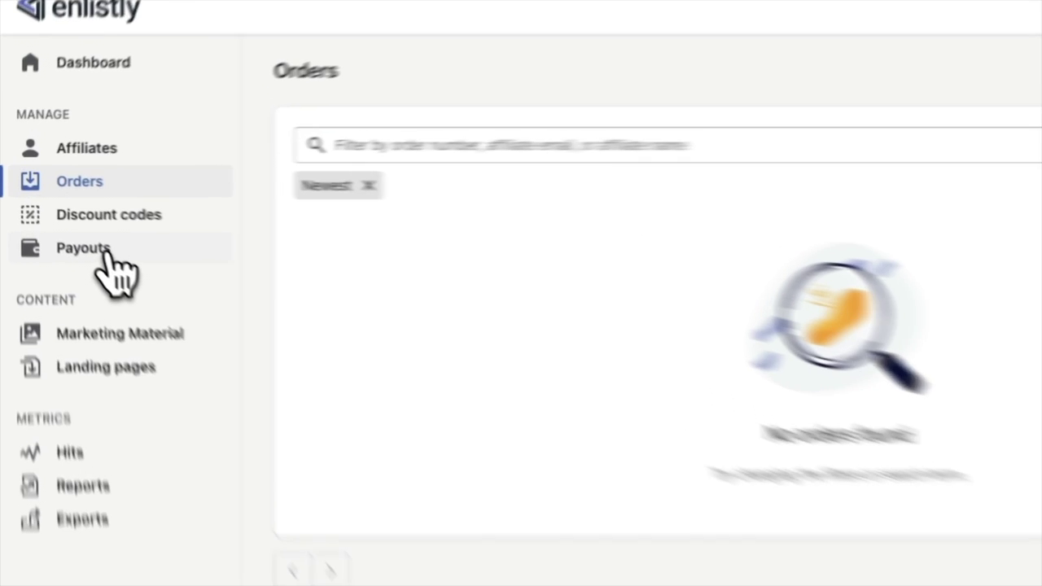
Step: Leave the empty Orders list for the Payouts overview
click(71, 225)
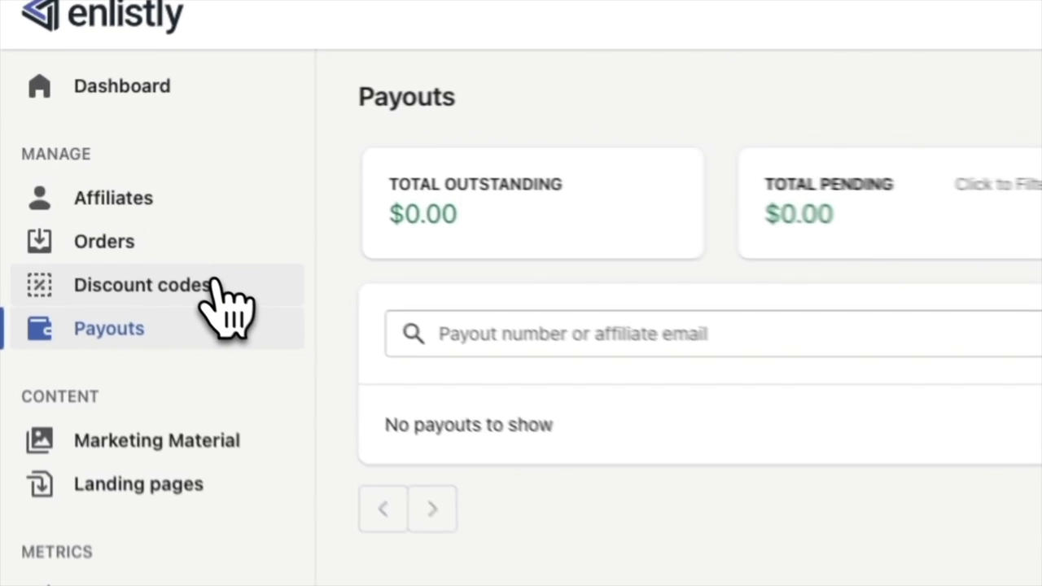
Step: From Discount codes, choose Assign New and scroll the empty Assign Discount Code form
click(222, 293)
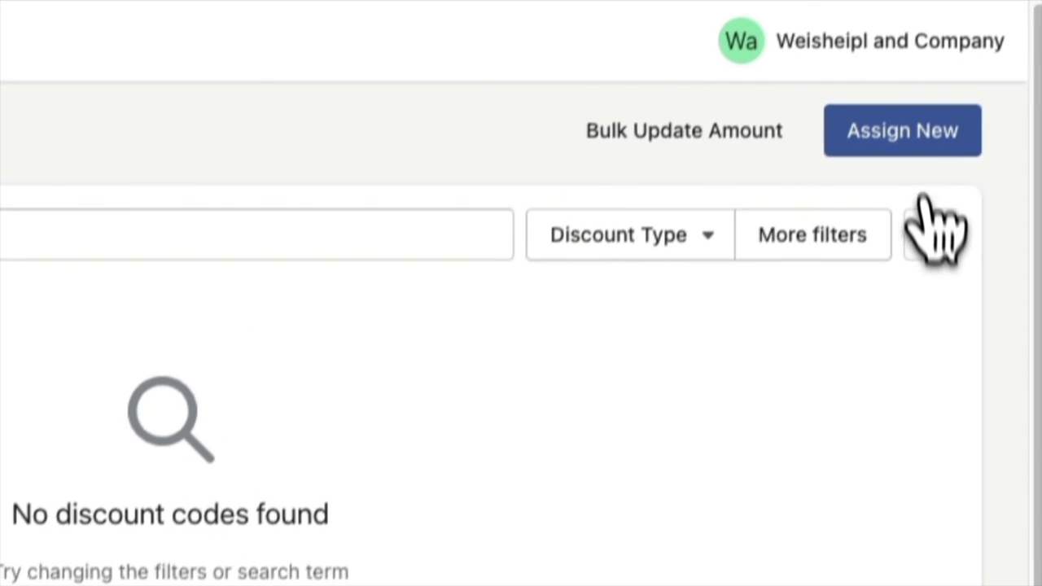
click(981, 49)
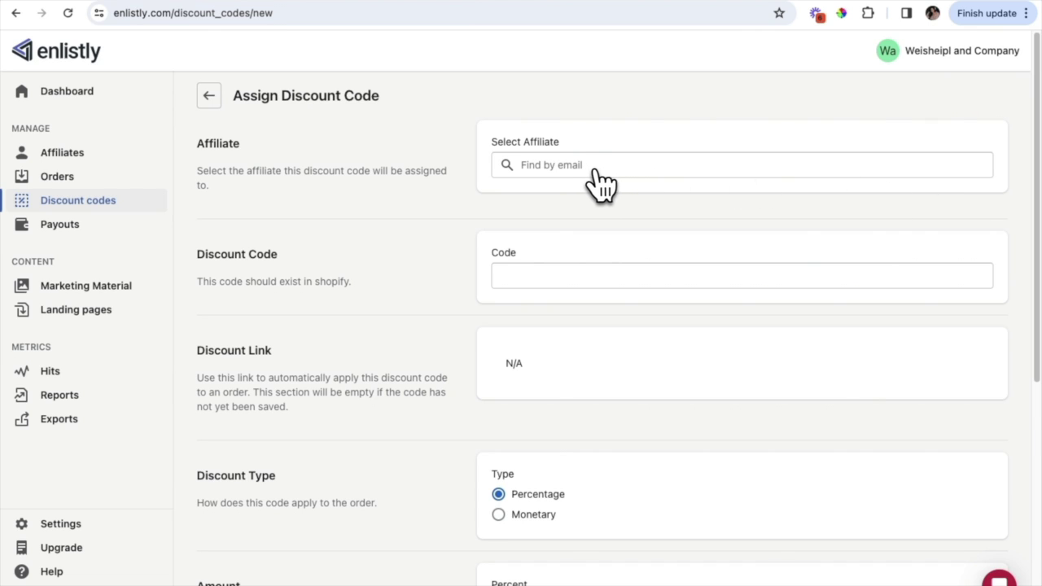
scroll(616, 211, down, 2)
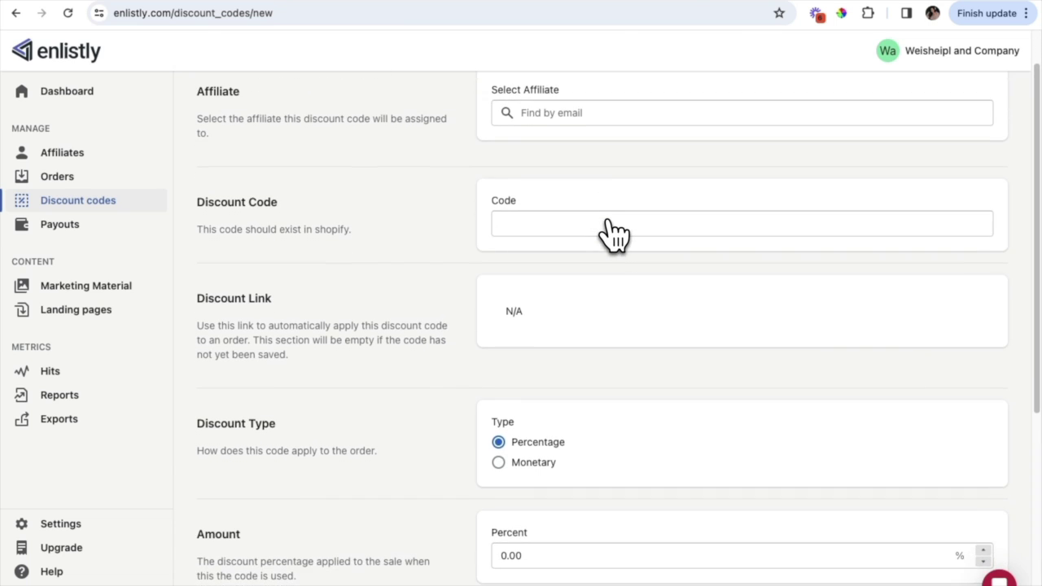